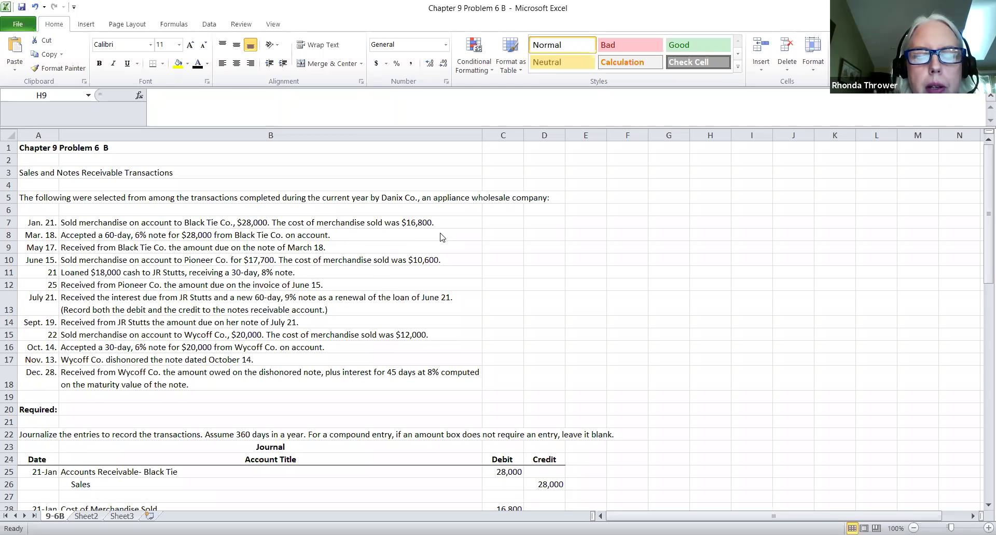
- Compare the January 21 to May 17 Black Tie transactions with their journal entries on the 9-6B sheet
{"action": "left_click", "coordinate": [982, 243]}
{"action": "scroll", "coordinate": [982, 244], "scroll_direction": "down", "scroll_amount": 1}
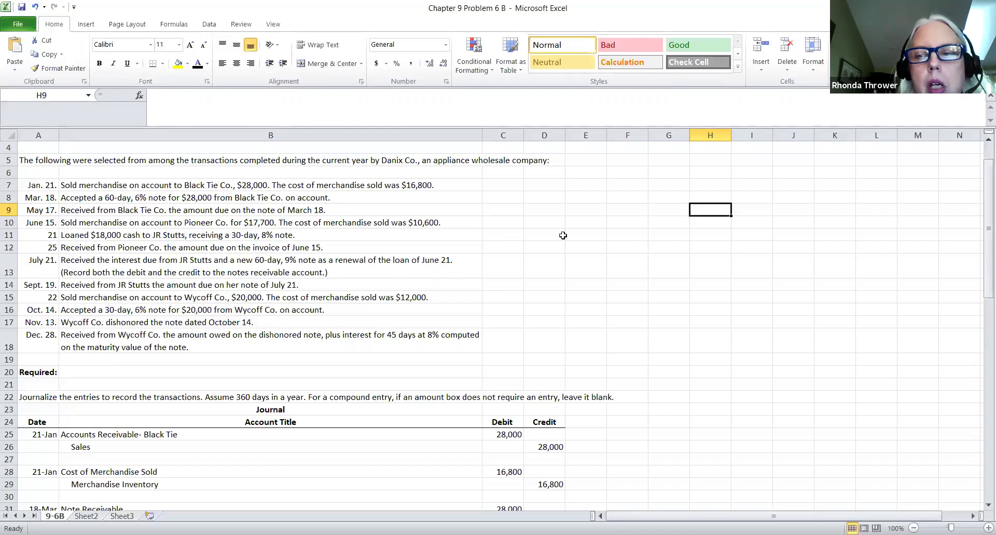
{"action": "scroll", "coordinate": [982, 261], "scroll_direction": "down", "scroll_amount": 1}
{"action": "scroll", "coordinate": [983, 261], "scroll_direction": "down", "scroll_amount": 2}
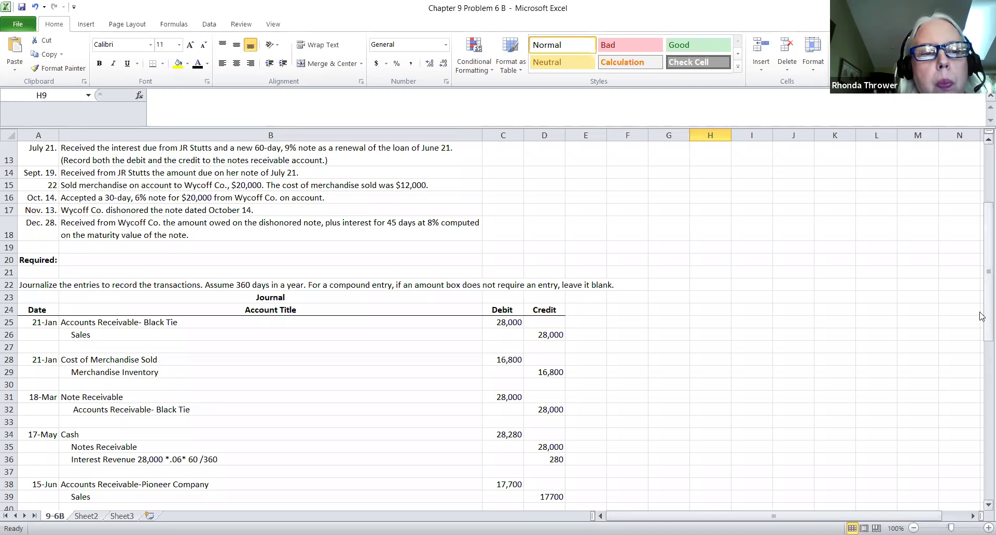
{"action": "scroll", "coordinate": [982, 316], "scroll_direction": "up", "scroll_amount": 3}
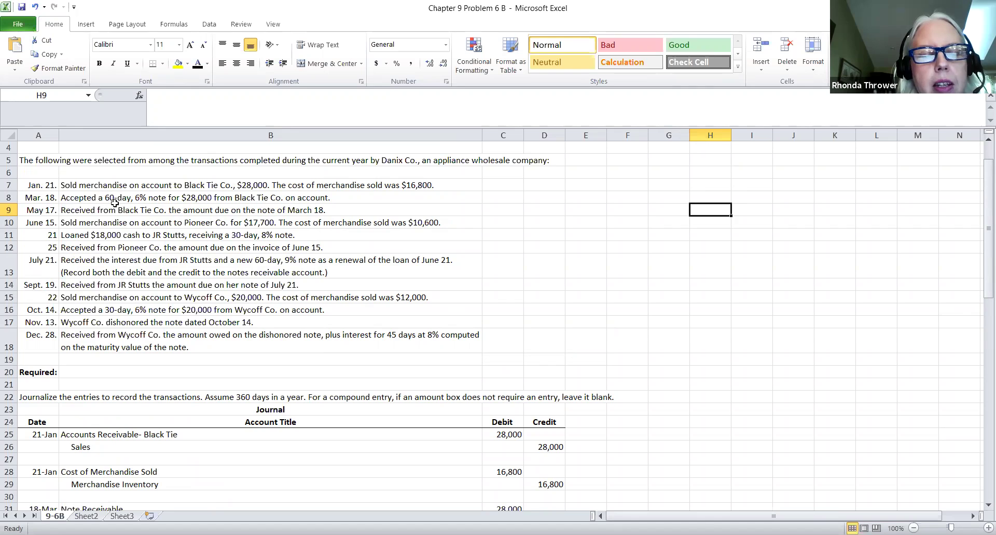
{"action": "scroll", "coordinate": [983, 274], "scroll_direction": "down", "scroll_amount": 2}
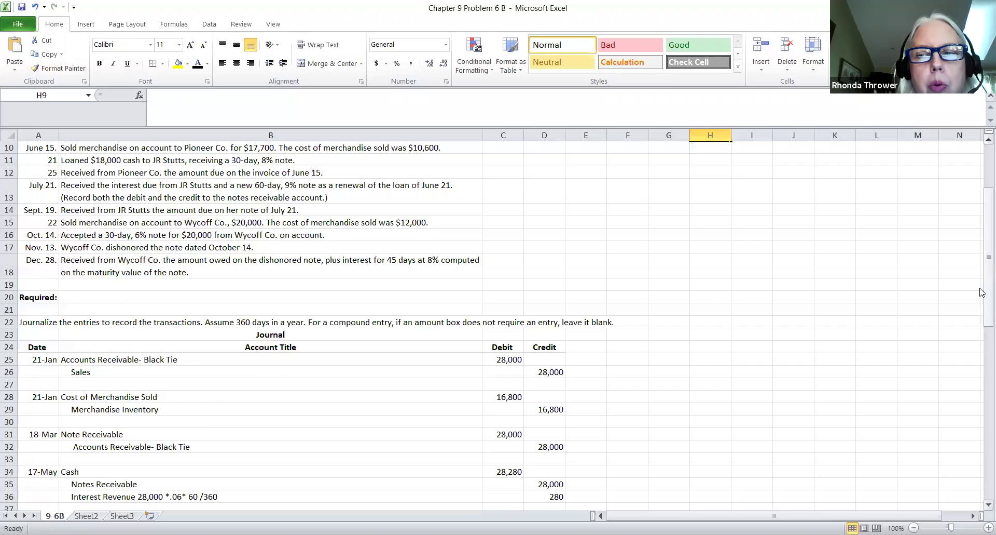
{"action": "scroll", "coordinate": [981, 292], "scroll_direction": "up", "scroll_amount": 2}
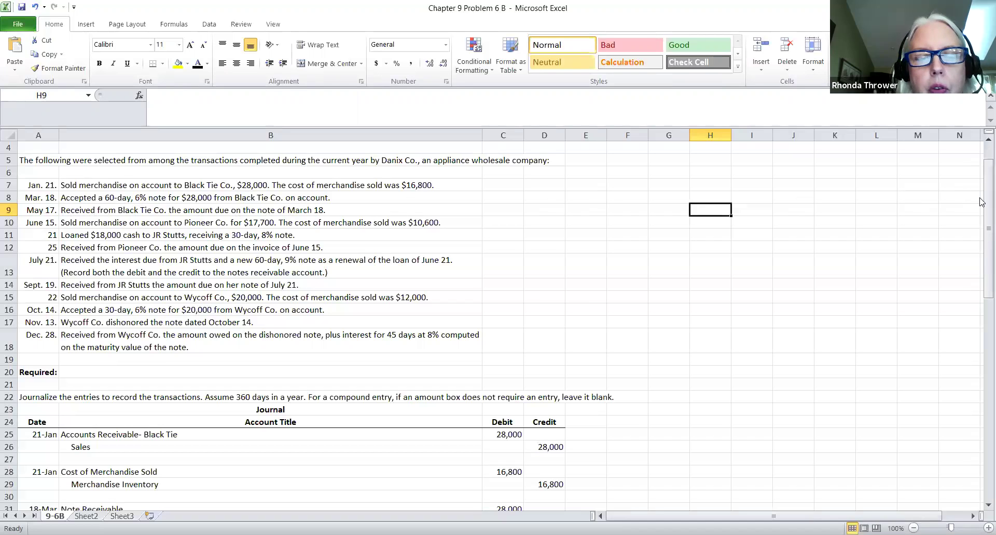
{"action": "scroll", "coordinate": [981, 201], "scroll_direction": "down", "scroll_amount": 3}
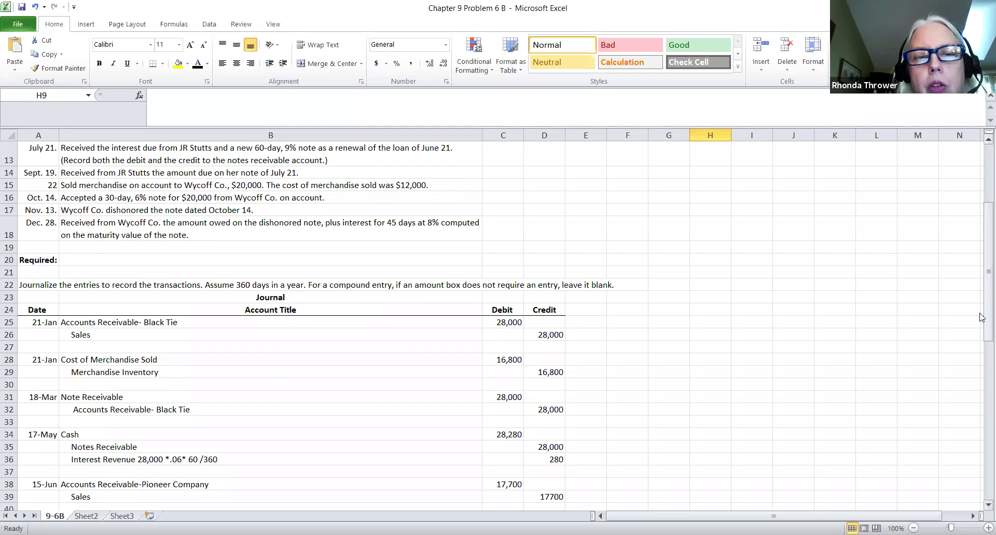
{"action": "scroll", "coordinate": [981, 318], "scroll_direction": "up", "scroll_amount": 1}
{"action": "scroll", "coordinate": [980, 317], "scroll_direction": "up", "scroll_amount": 2}
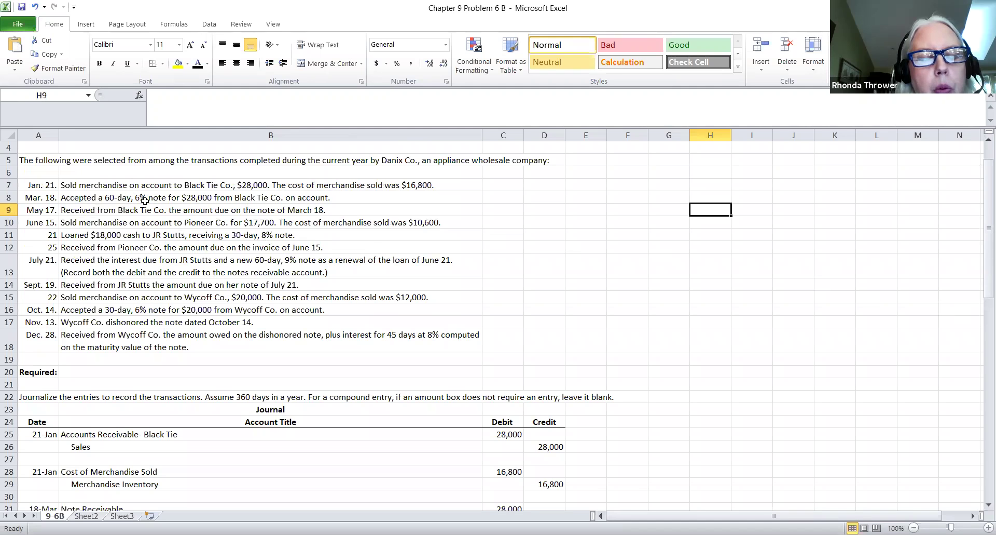
{"action": "scroll", "coordinate": [985, 264], "scroll_direction": "down", "scroll_amount": 3}
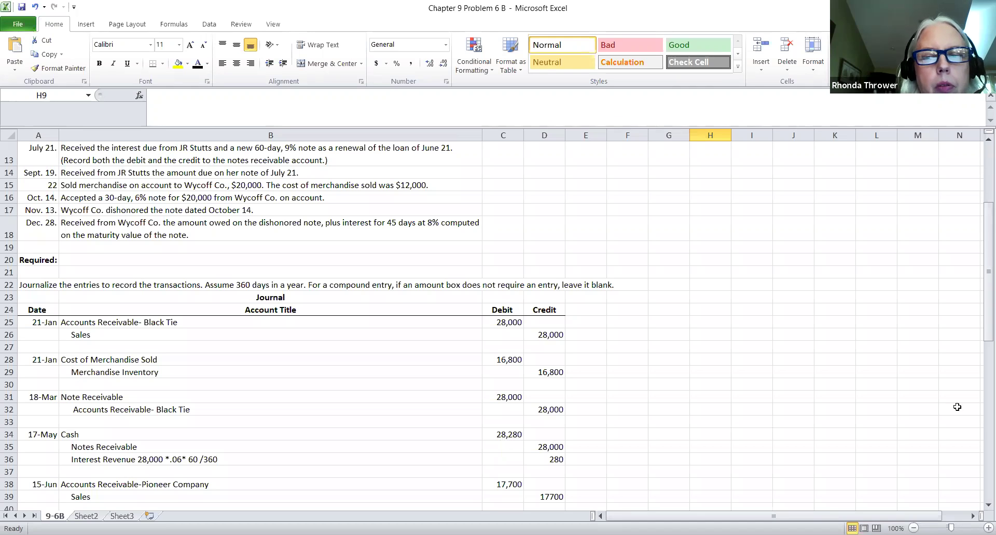
{"action": "scroll", "coordinate": [983, 328], "scroll_direction": "up", "scroll_amount": 1}
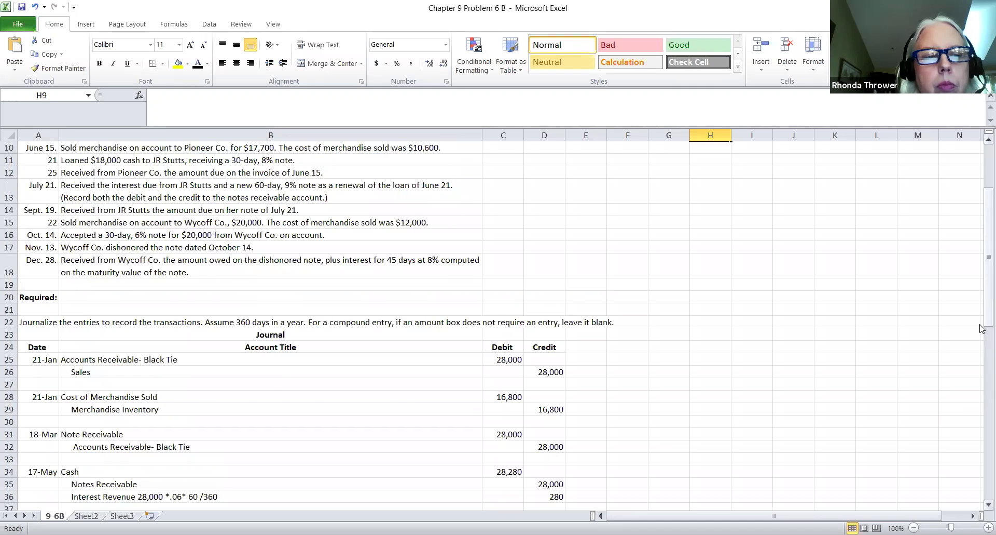
{"action": "scroll", "coordinate": [983, 328], "scroll_direction": "up", "scroll_amount": 2}
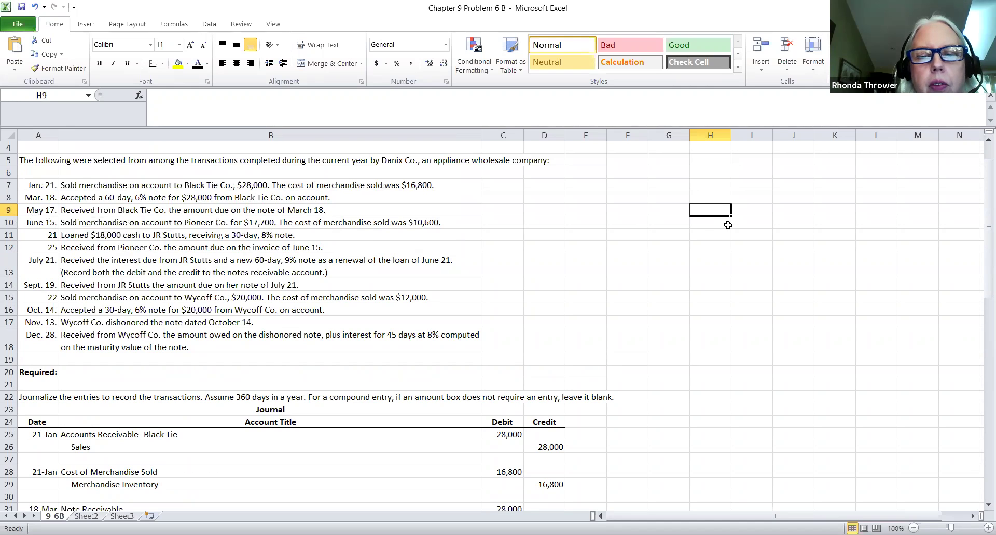
- Review the June 15, 21 and 25 transactions against their journal entries for the sale, loan and collection
{"action": "scroll", "coordinate": [985, 246], "scroll_direction": "down", "scroll_amount": 4}
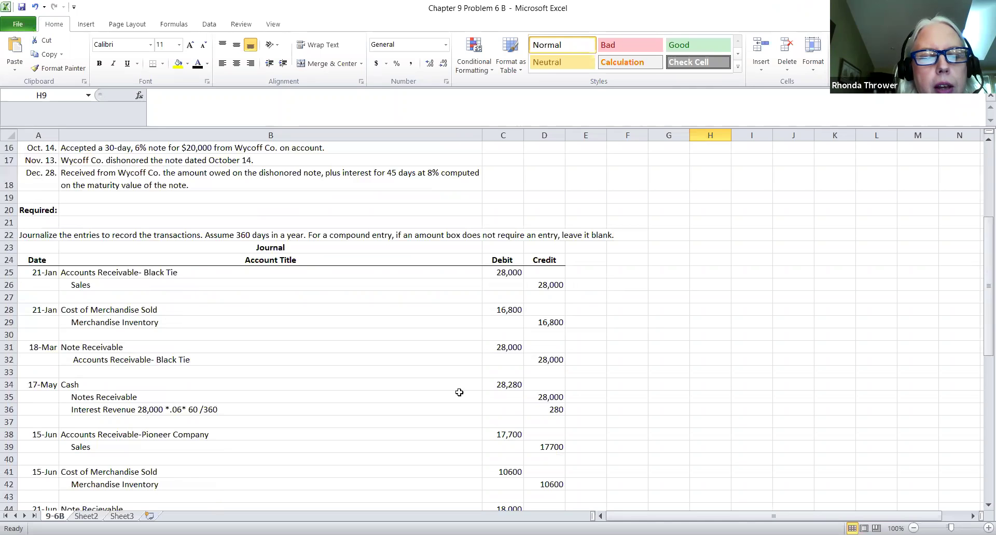
{"action": "scroll", "coordinate": [985, 302], "scroll_direction": "down", "scroll_amount": 1}
{"action": "scroll", "coordinate": [985, 302], "scroll_direction": "down", "scroll_amount": 1}
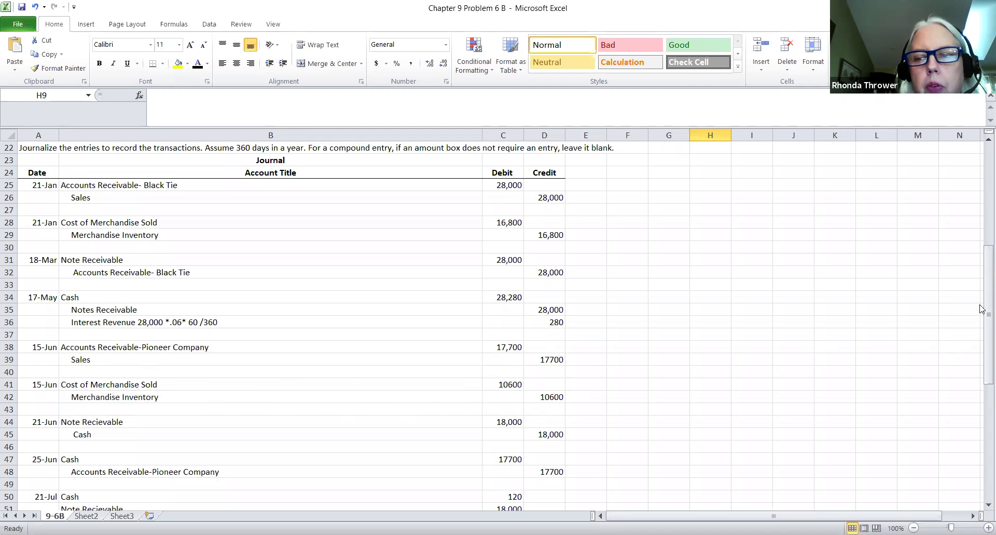
{"action": "scroll", "coordinate": [981, 309], "scroll_direction": "up", "scroll_amount": 2}
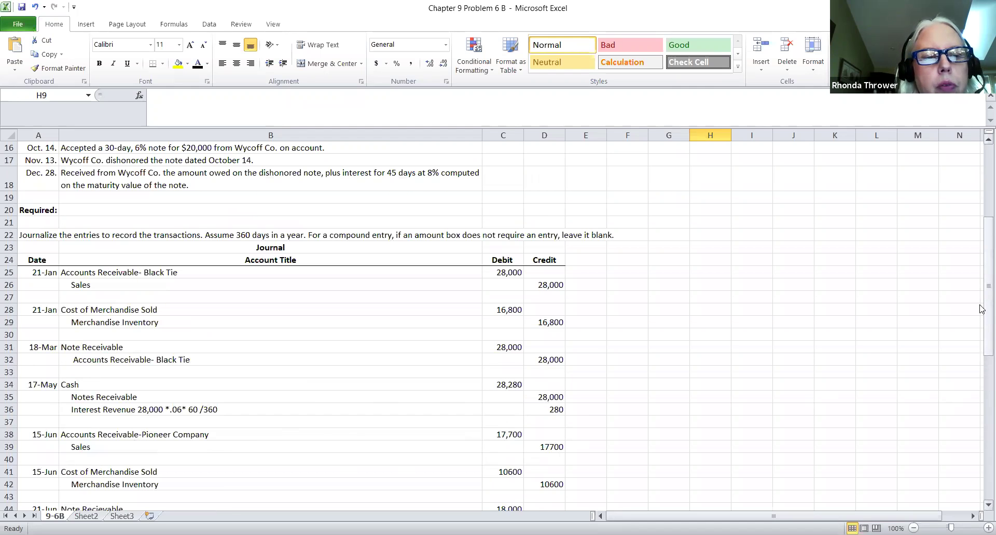
{"action": "scroll", "coordinate": [747, 291], "scroll_direction": "up", "scroll_amount": 4}
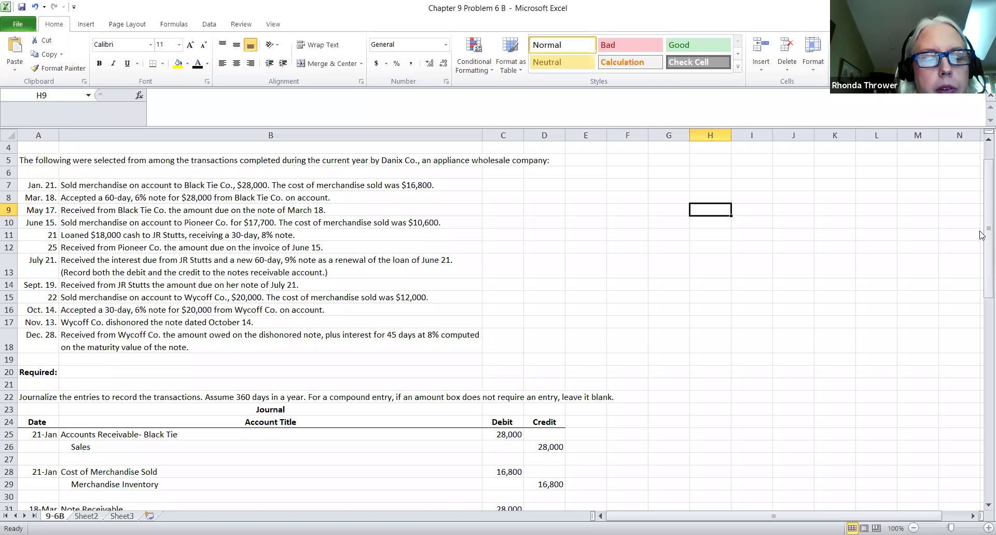
{"action": "scroll", "coordinate": [983, 235], "scroll_direction": "down", "scroll_amount": 7}
{"action": "scroll", "coordinate": [982, 235], "scroll_direction": "up", "scroll_amount": 1}
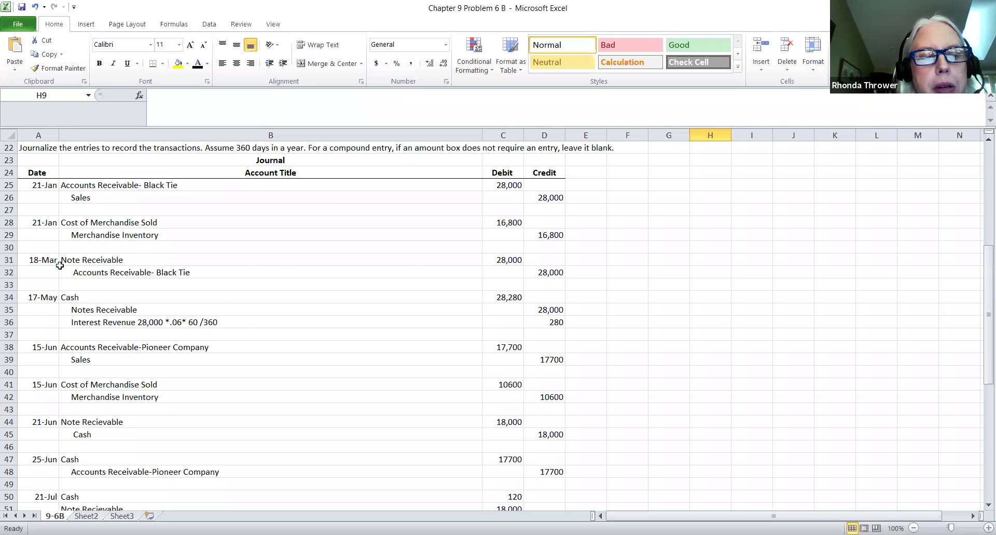
{"action": "scroll", "coordinate": [60, 265], "scroll_direction": "up", "scroll_amount": 6}
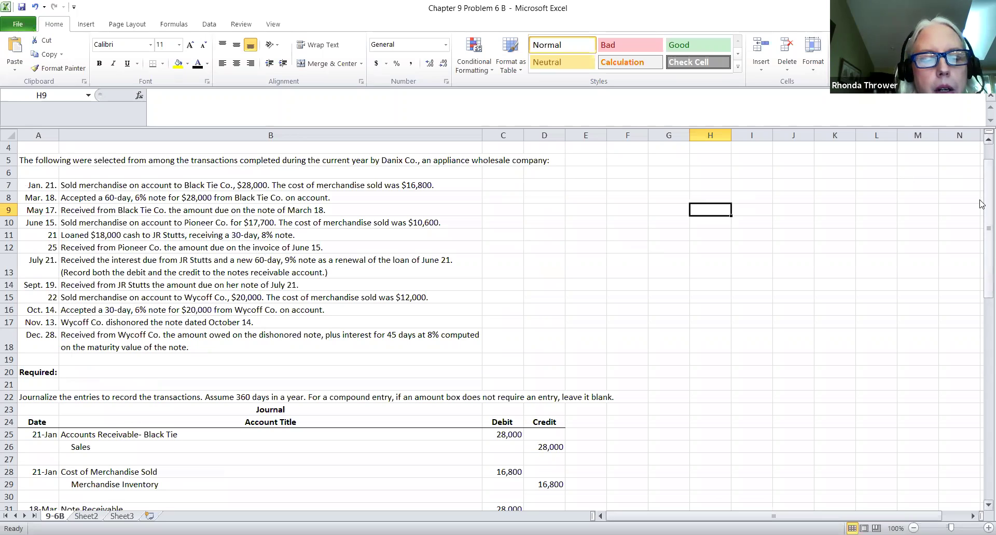
{"action": "scroll", "coordinate": [982, 204], "scroll_direction": "down", "scroll_amount": 6}
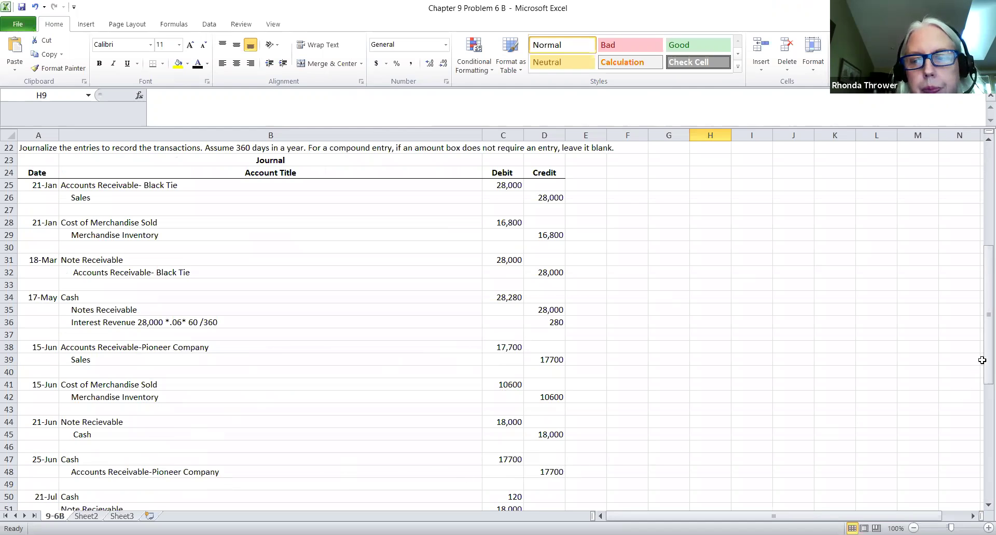
{"action": "scroll", "coordinate": [982, 355], "scroll_direction": "up", "scroll_amount": 5}
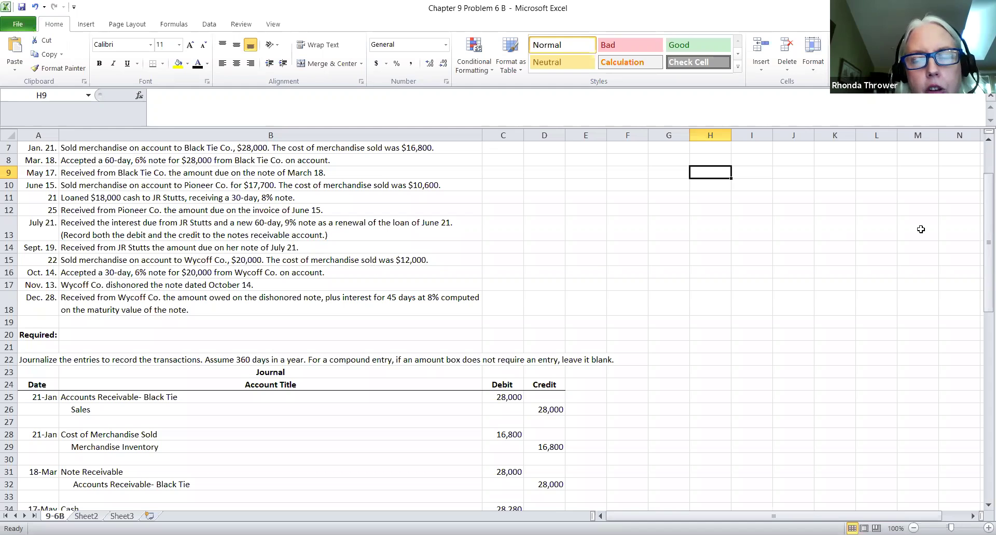
- Append "(new note) 9% interest" to the debited note receivable line in B51 of the July 21 entry
{"action": "scroll", "coordinate": [982, 222], "scroll_direction": "down", "scroll_amount": 4}
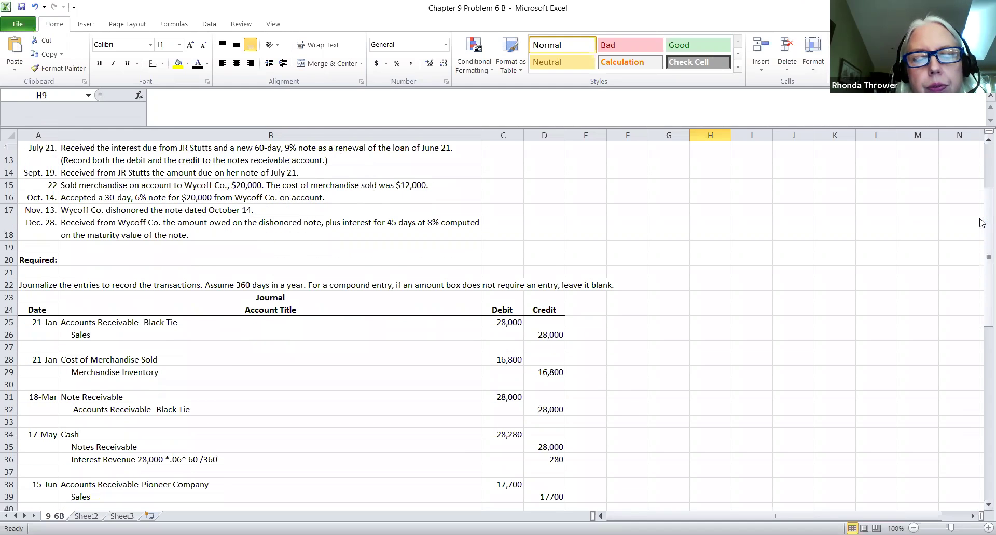
{"action": "scroll", "coordinate": [983, 222], "scroll_direction": "down", "scroll_amount": 1}
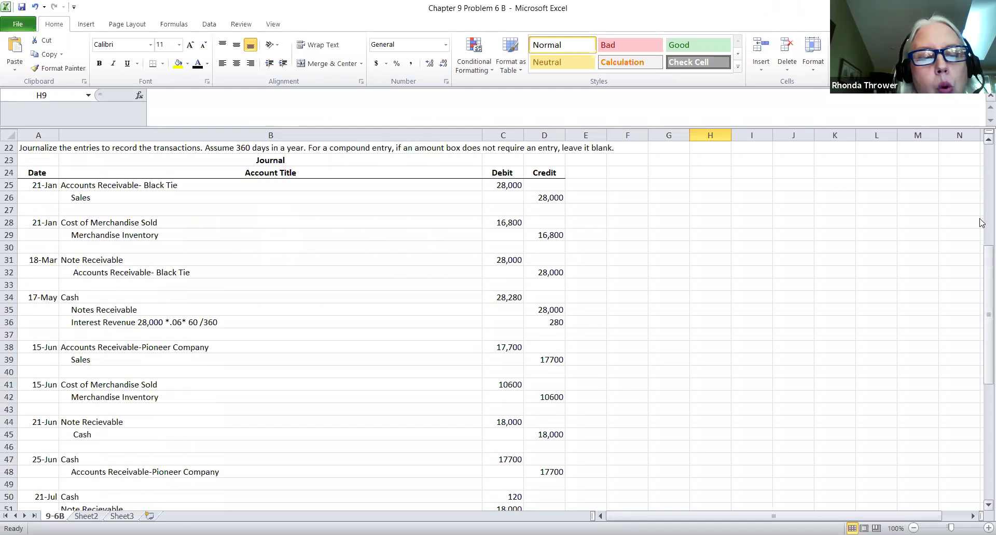
{"action": "scroll", "coordinate": [983, 222], "scroll_direction": "down", "scroll_amount": 1}
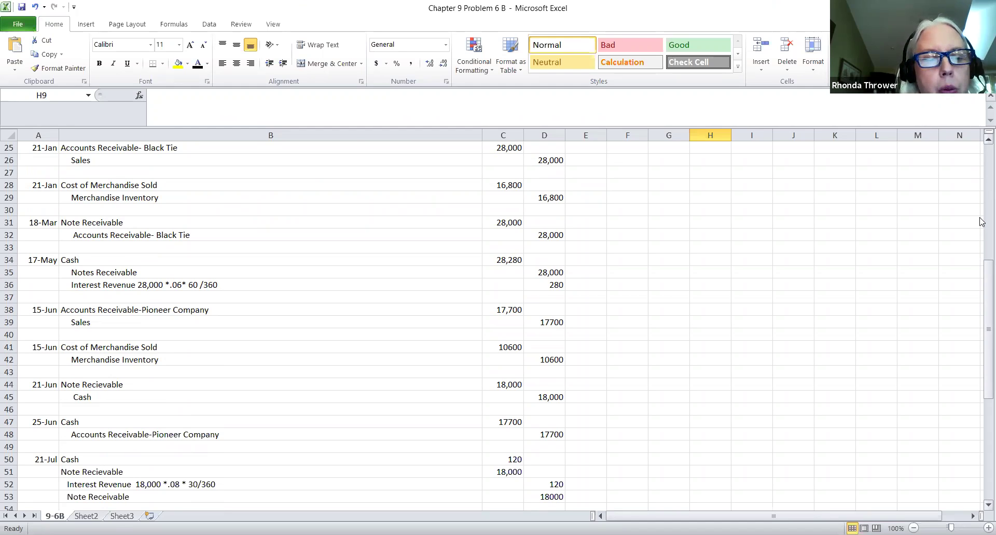
{"action": "scroll", "coordinate": [980, 221], "scroll_direction": "down", "scroll_amount": 1}
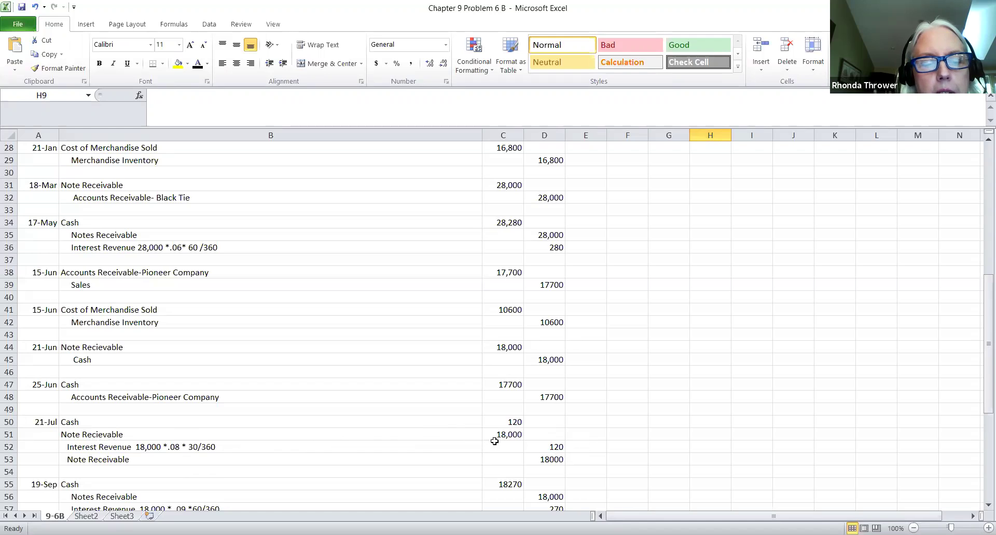
{"action": "left_click", "coordinate": [129, 434]}
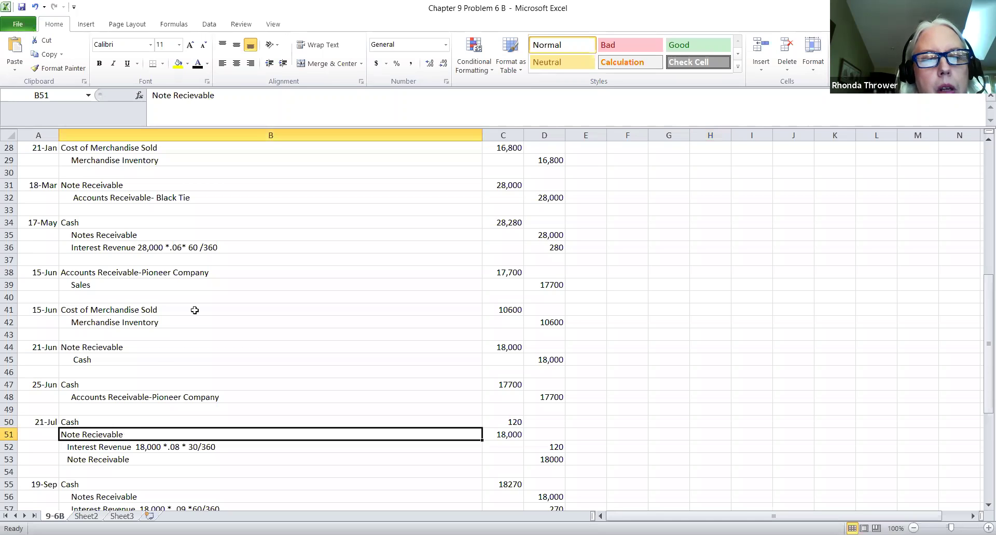
{"action": "left_click", "coordinate": [222, 93]}
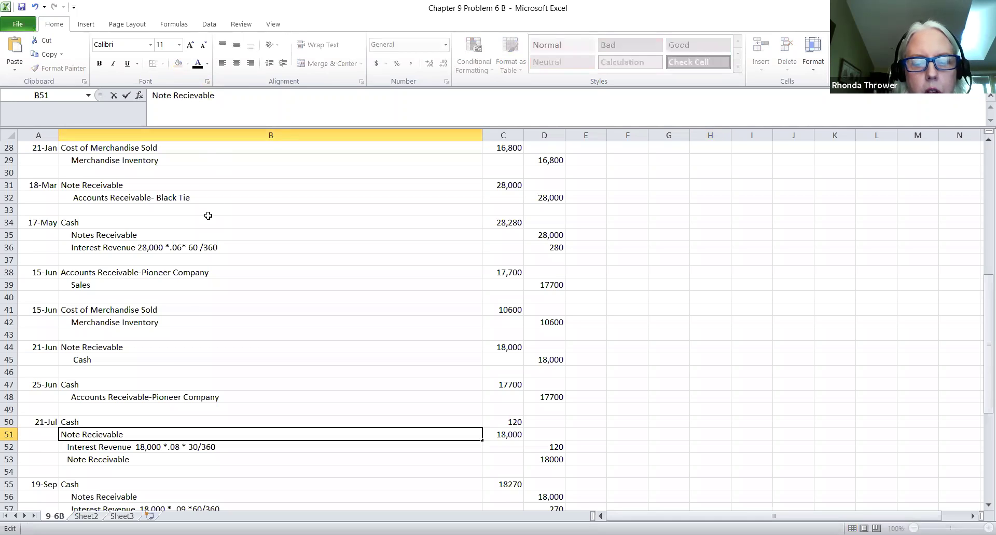
{"action": "type", "text": "(n"}
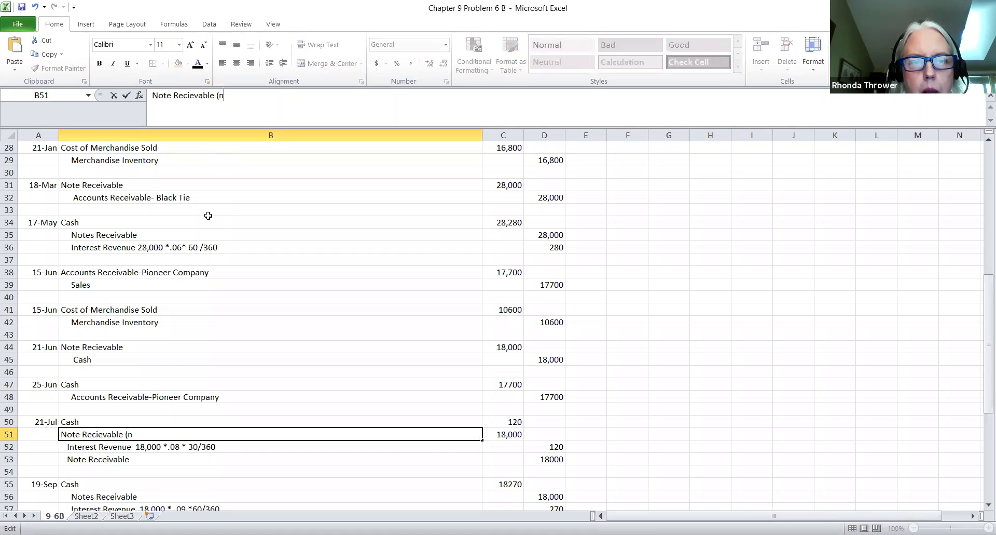
{"action": "type", "text": "ew note)"}
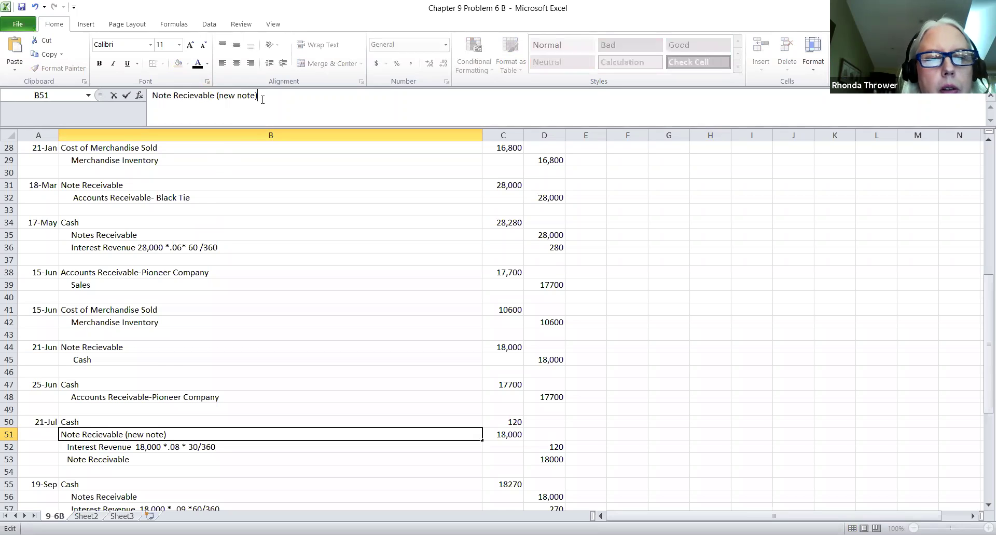
{"action": "type", "text": "9% interest"}
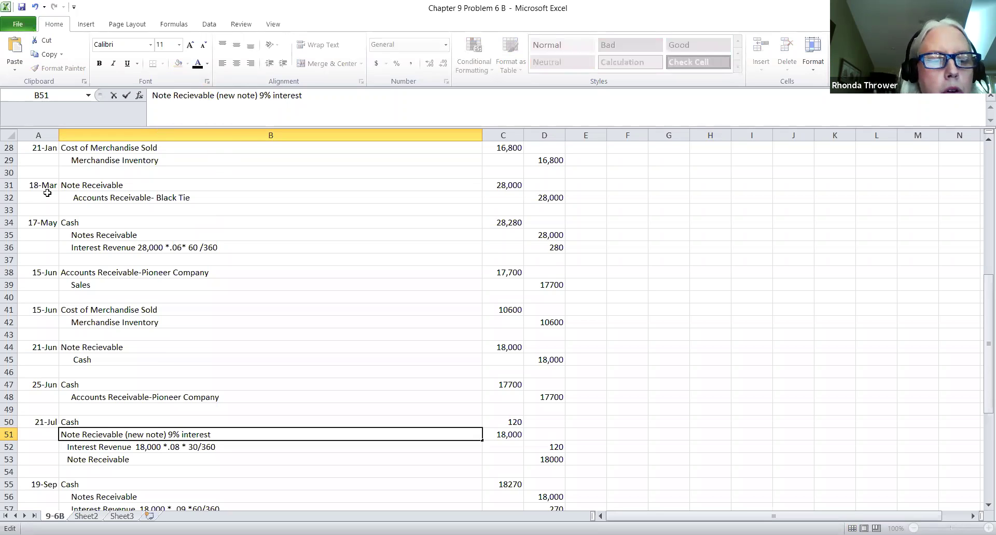
- Append "(old note )" to the credited Note Receivable line in B53 of the July 21 entry
{"action": "left_click", "coordinate": [145, 462]}
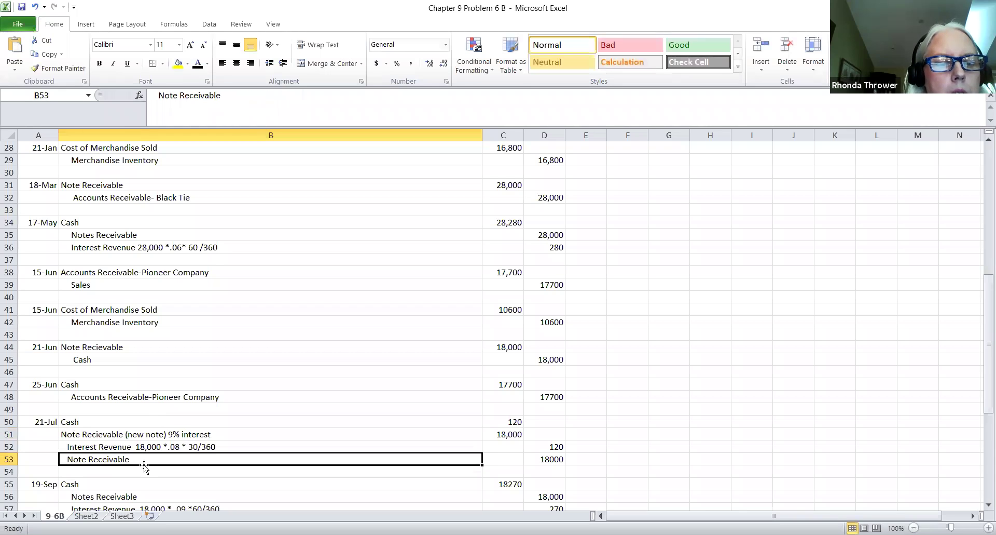
{"action": "left_click", "coordinate": [239, 109]}
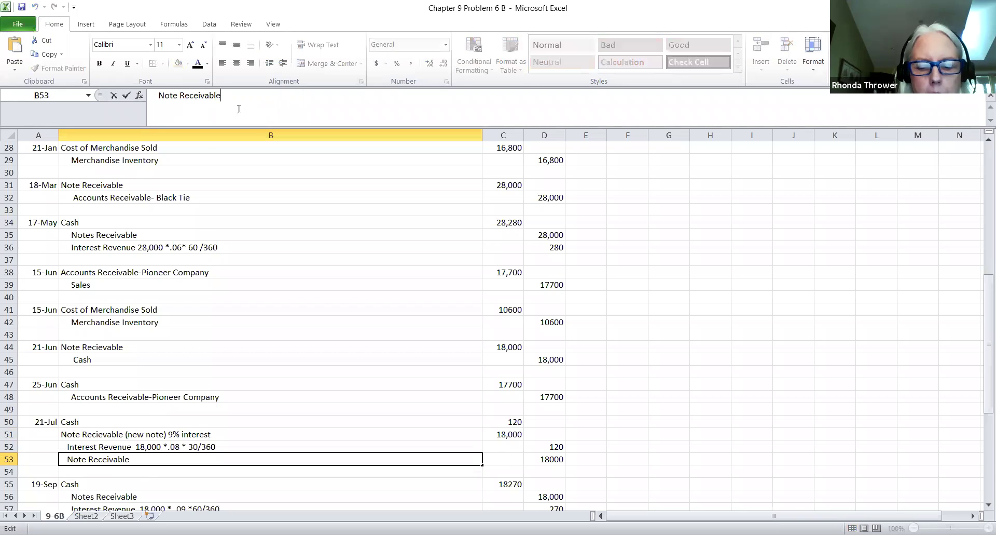
{"action": "type", "text": "("}
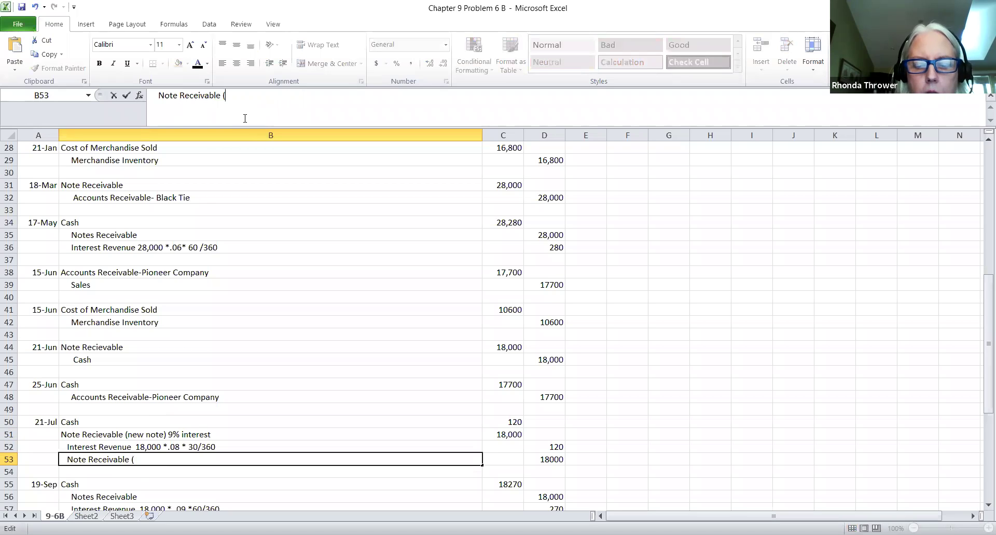
{"action": "type", "text": "old"}
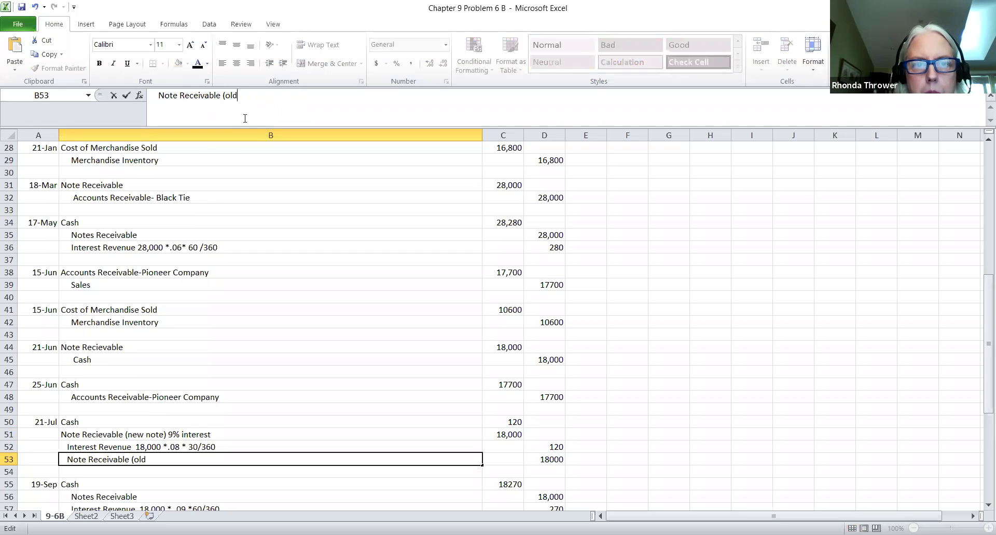
{"action": "type", "text": " note "}
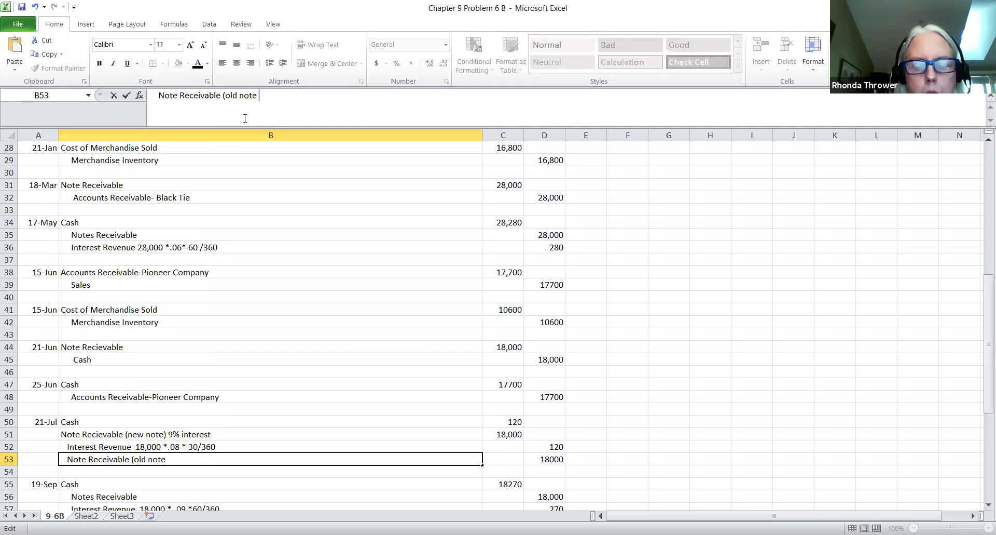
{"action": "type", "text": ")"}
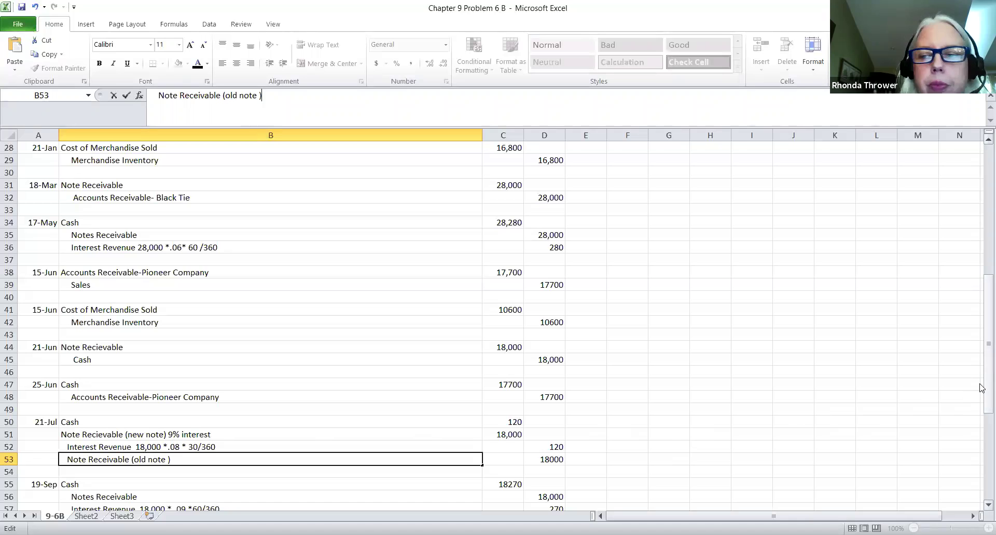
- Review the September 19 note collection against its journal entry, checking the interest revenue, notes receivable and cash lines in rows 55 to 57
{"action": "left_click_drag", "start_coordinate": [981, 317], "coordinate": [322, 363]}
{"action": "scroll", "coordinate": [311, 366], "scroll_direction": "up", "scroll_amount": 6}
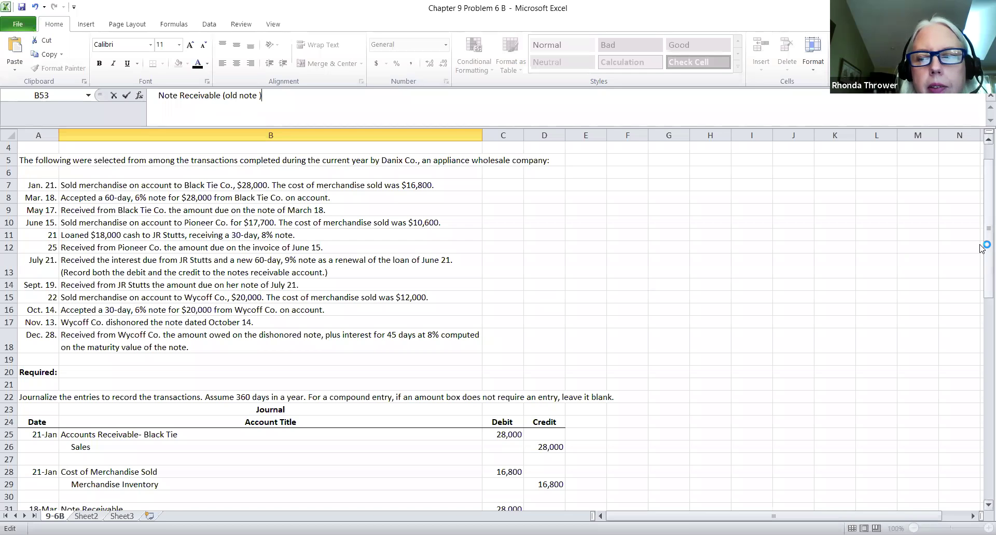
{"action": "left_click_drag", "start_coordinate": [983, 254], "coordinate": [982, 418]}
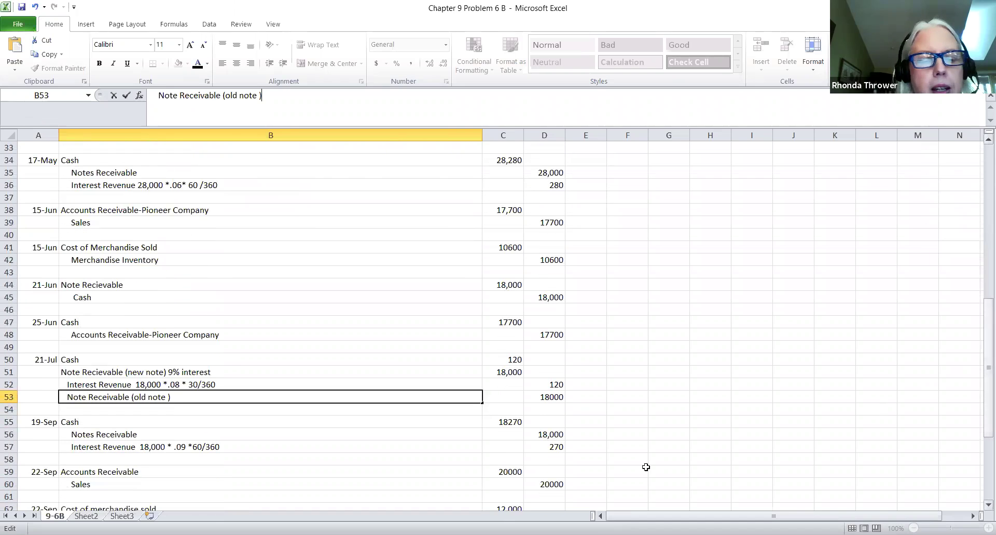
{"action": "left_click", "coordinate": [118, 447]}
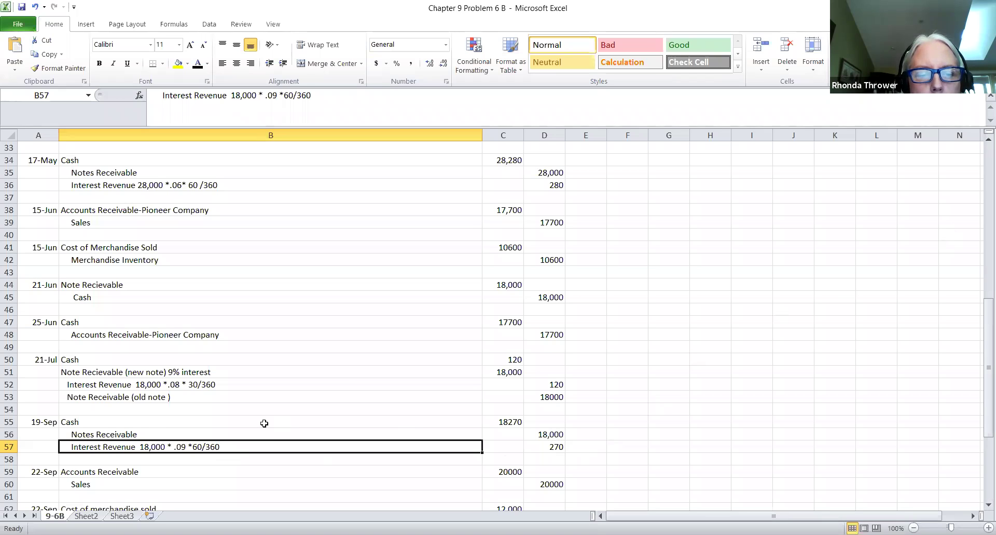
{"action": "left_click", "coordinate": [154, 435]}
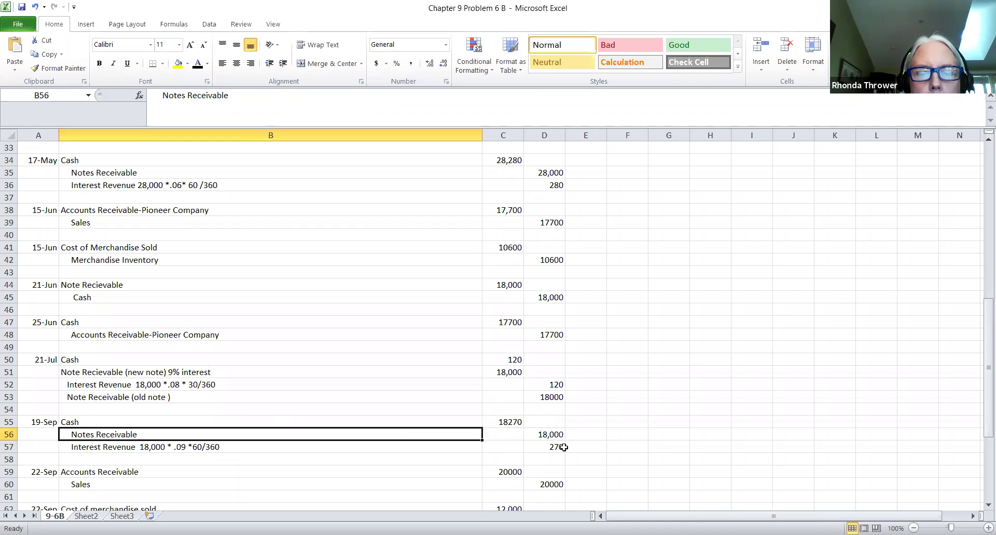
{"action": "left_click", "coordinate": [458, 422]}
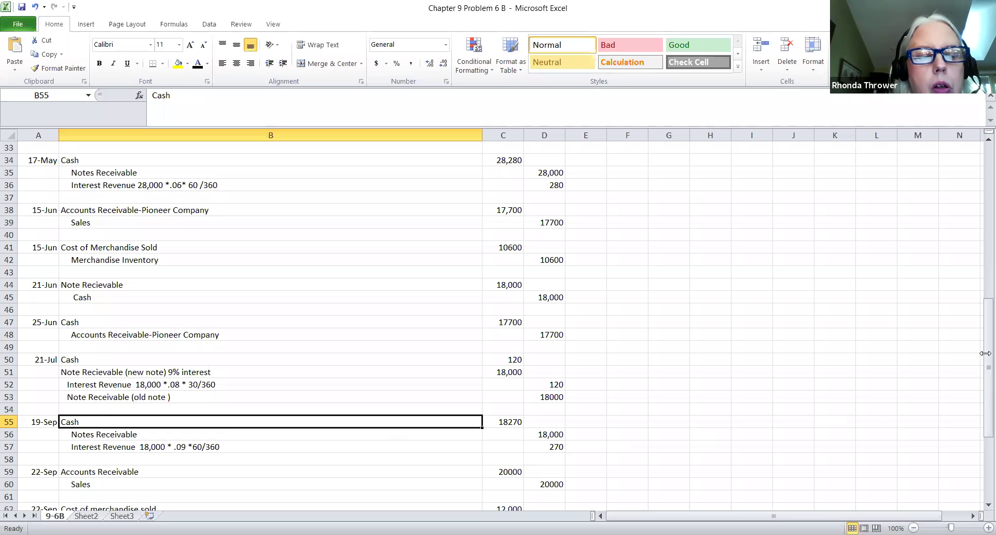
- Compare the September 22 sale on account to Wycoff Co. with its sales and cost of merchandise sold entries
{"action": "scroll", "coordinate": [985, 353], "scroll_direction": "up", "scroll_amount": 7}
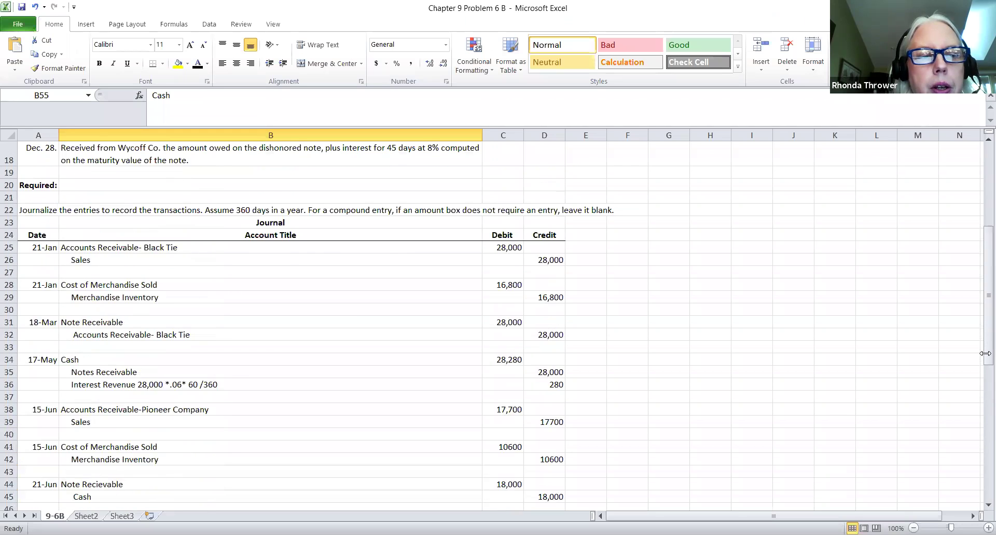
{"action": "scroll", "coordinate": [986, 353], "scroll_direction": "up", "scroll_amount": 1}
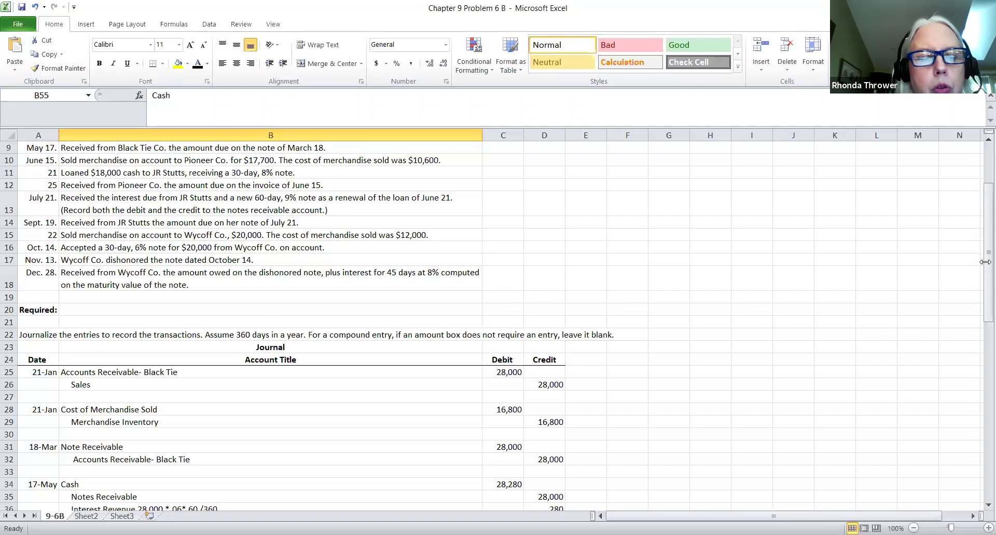
{"action": "scroll", "coordinate": [985, 261], "scroll_direction": "down", "scroll_amount": 4}
{"action": "scroll", "coordinate": [690, 394], "scroll_direction": "down", "scroll_amount": 3}
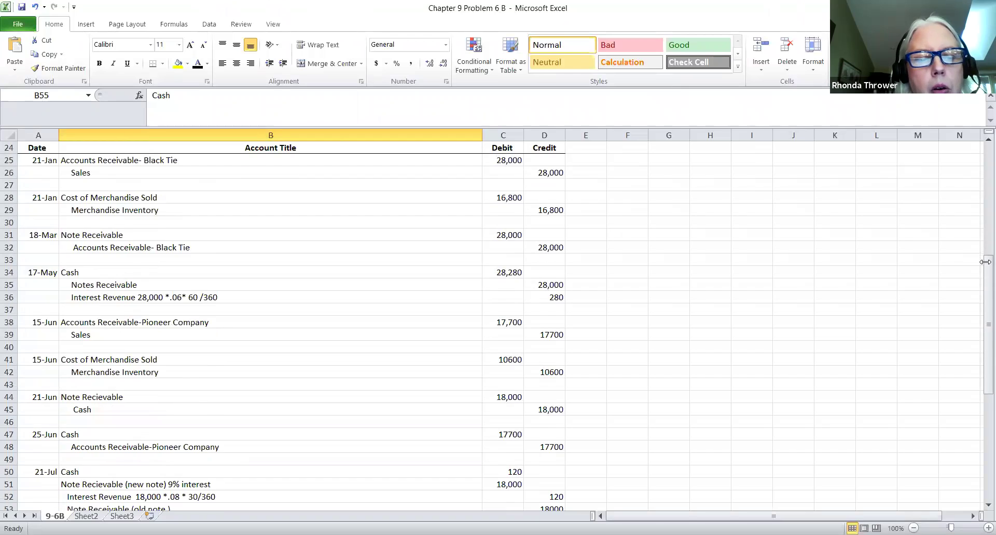
{"action": "scroll", "coordinate": [179, 448], "scroll_direction": "down", "scroll_amount": 3}
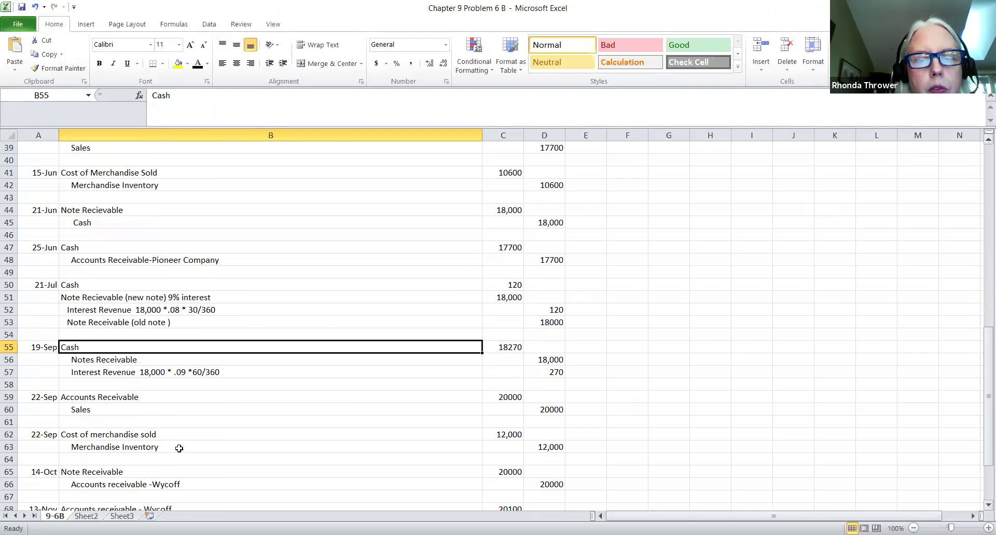
{"action": "left_click", "coordinate": [45, 396]}
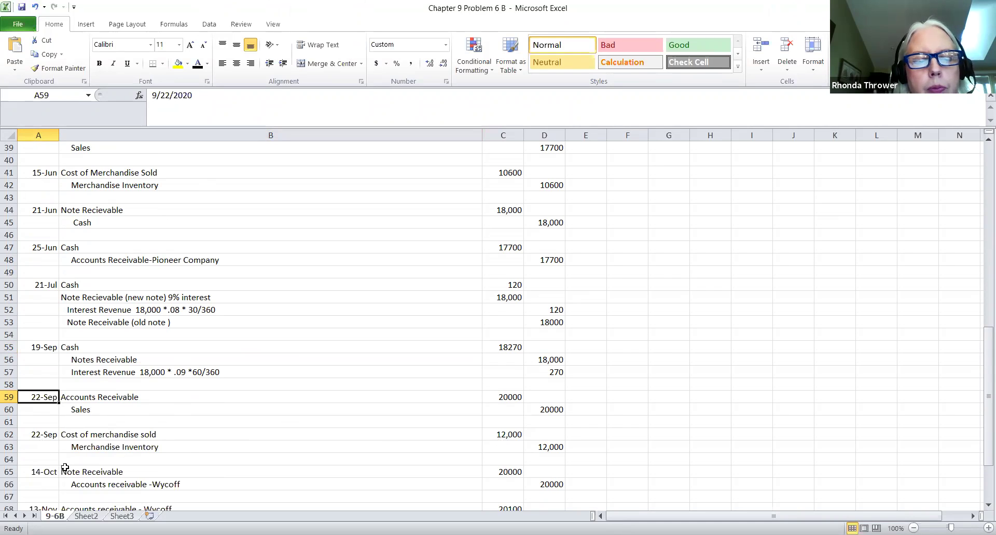
- Compare the October 14 note accepted from Wycoff Co. with its entry, checking the note receivable debit and accounts receivable credit
{"action": "left_click", "coordinate": [38, 496]}
{"action": "key", "text": "Up"}
{"action": "key", "text": "Up"}
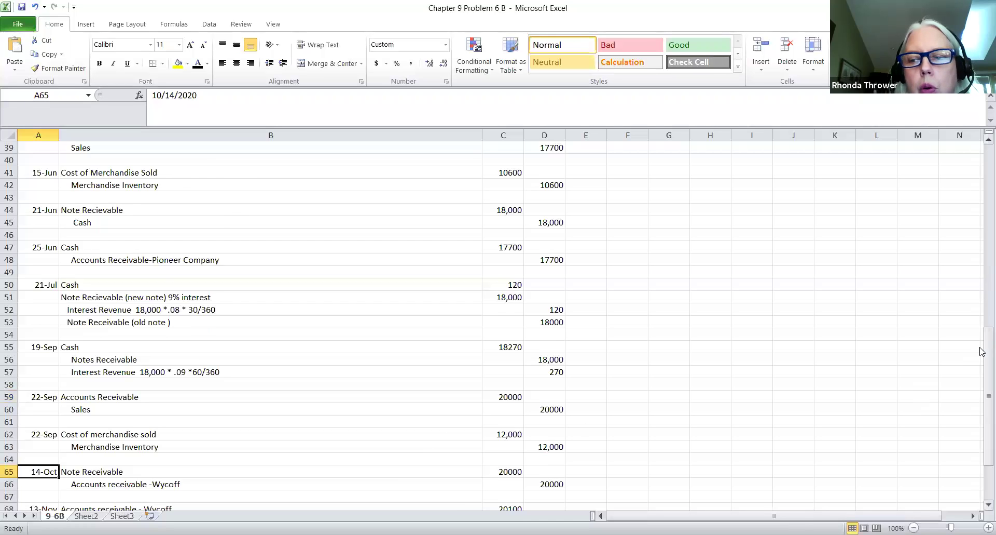
{"action": "scroll", "coordinate": [985, 338], "scroll_direction": "up", "scroll_amount": 5}
{"action": "scroll", "coordinate": [982, 349], "scroll_direction": "up", "scroll_amount": 2}
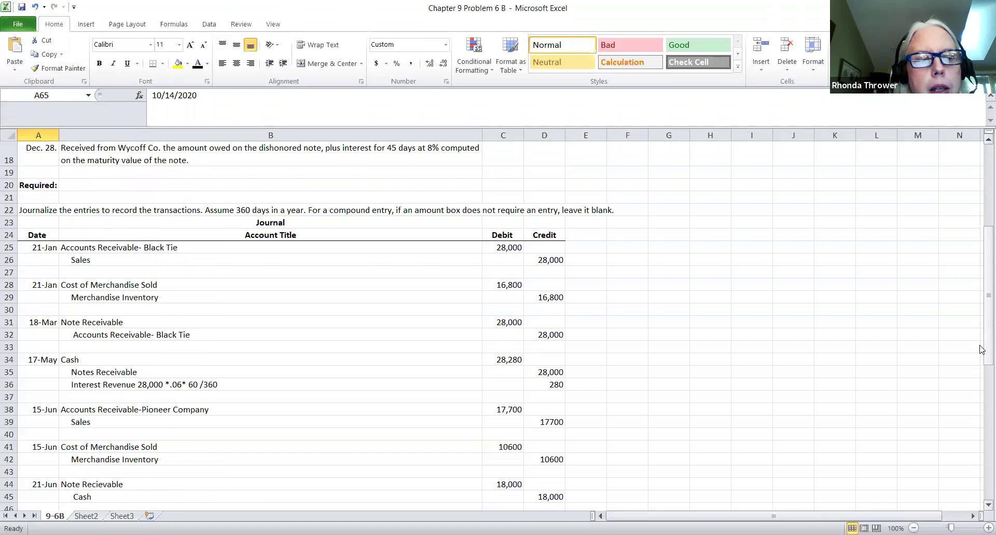
{"action": "scroll", "coordinate": [827, 363], "scroll_direction": "up", "scroll_amount": 4}
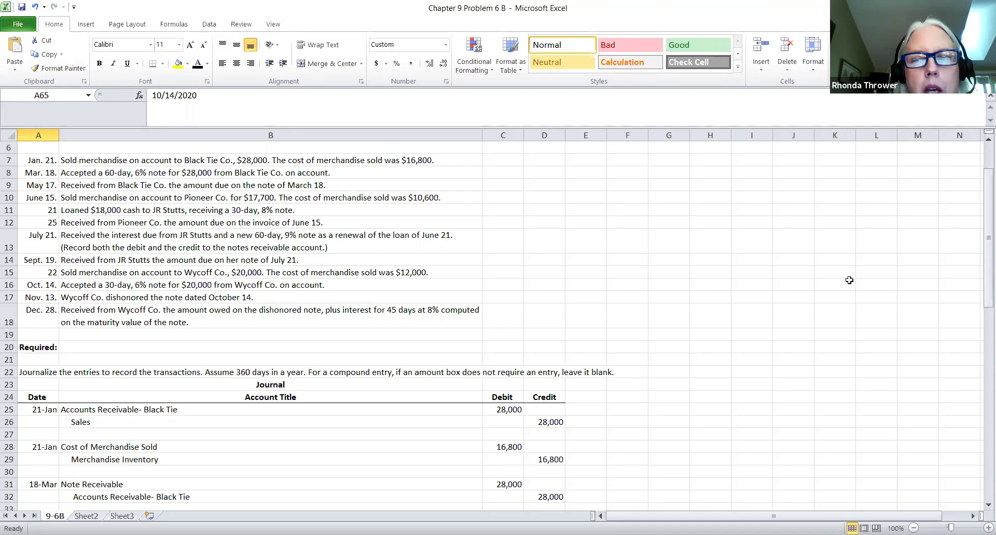
{"action": "scroll", "coordinate": [983, 231], "scroll_direction": "down", "scroll_amount": 1}
{"action": "scroll", "coordinate": [983, 231], "scroll_direction": "down", "scroll_amount": 9}
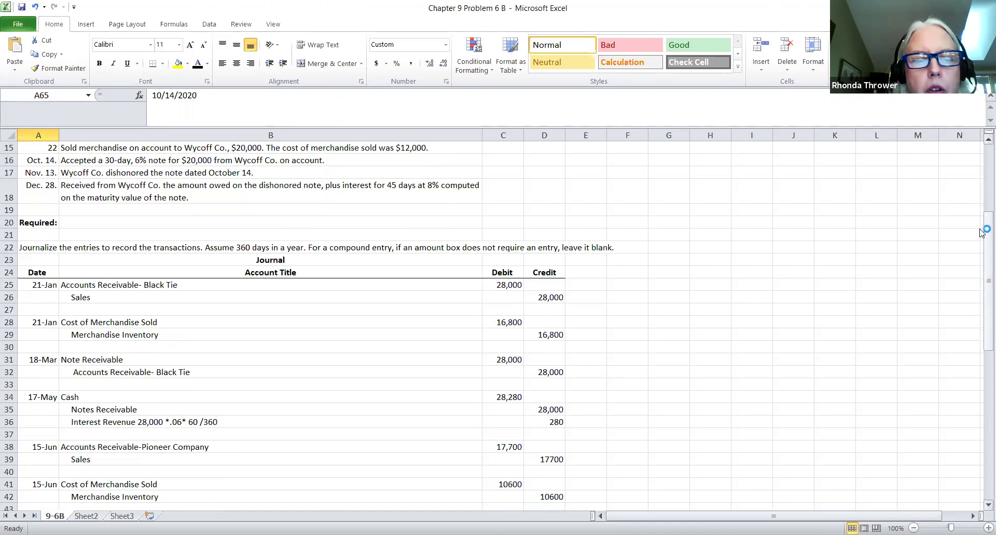
{"action": "scroll", "coordinate": [982, 231], "scroll_direction": "down", "scroll_amount": 3}
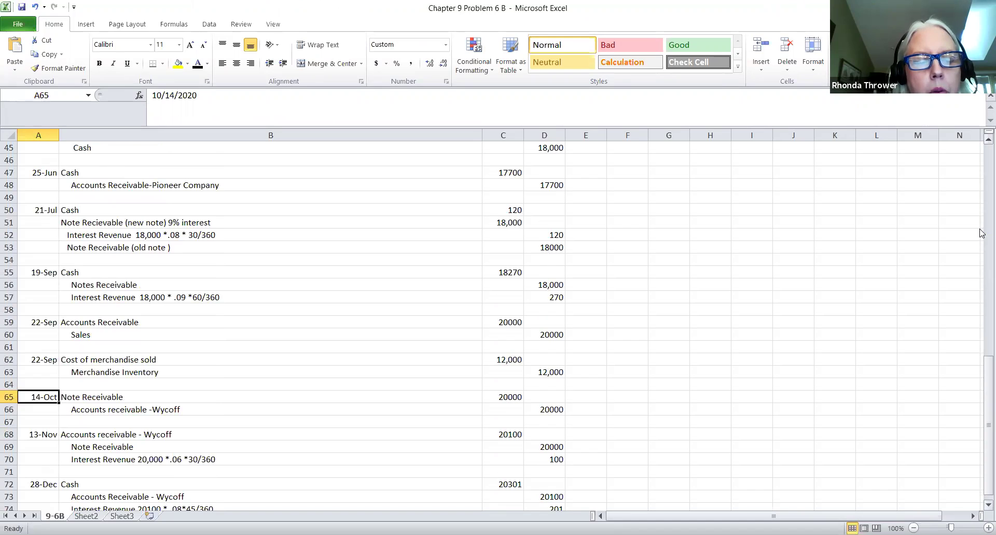
{"action": "double_click", "coordinate": [121, 398]}
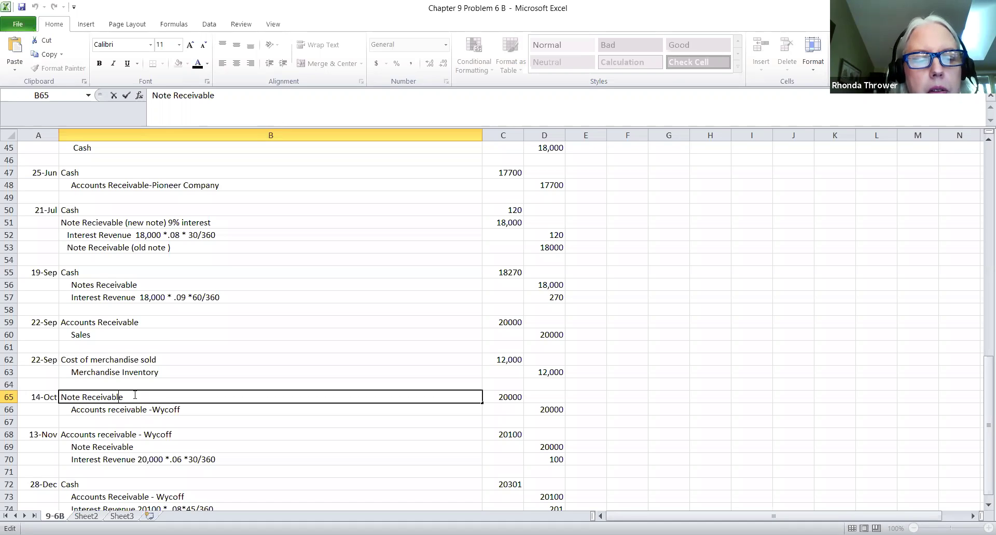
{"action": "left_click", "coordinate": [144, 410]}
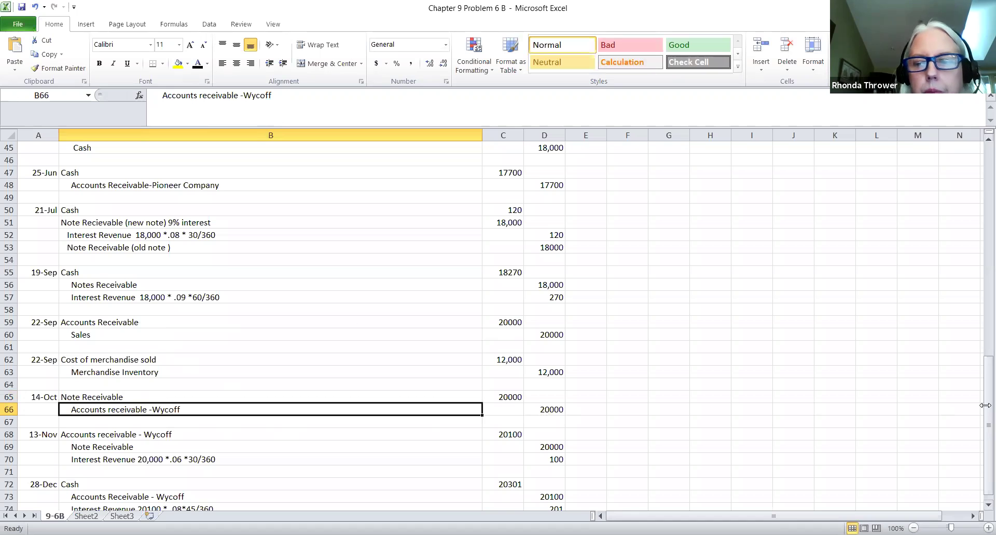
- Review the November 13 dishonored Wycoff note against its entry, checking the note, the interest formula in D70 and the receivable amount in C68
{"action": "scroll", "coordinate": [982, 406], "scroll_direction": "up", "scroll_amount": 3}
{"action": "scroll", "coordinate": [983, 407], "scroll_direction": "up", "scroll_amount": 8}
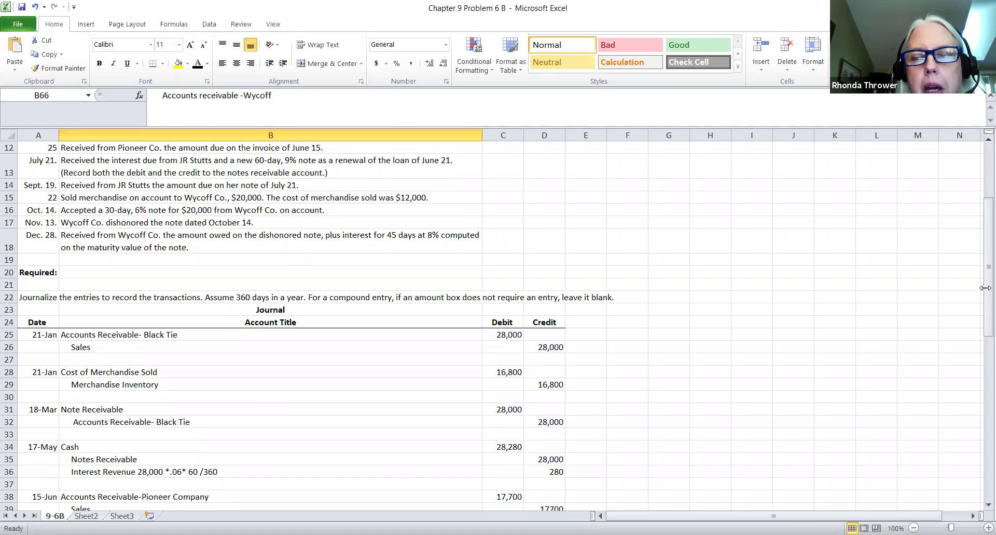
{"action": "scroll", "coordinate": [982, 283], "scroll_direction": "down", "scroll_amount": 1}
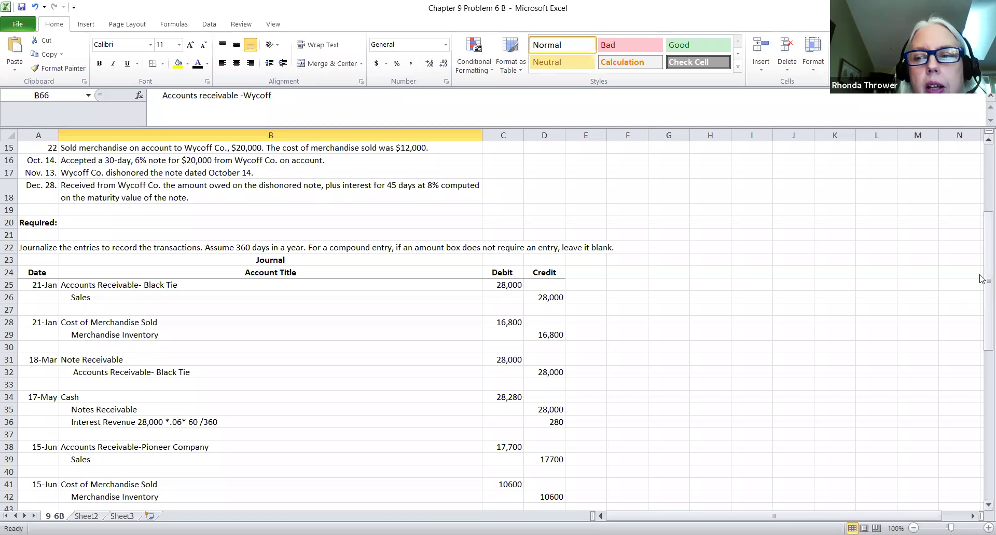
{"action": "scroll", "coordinate": [982, 278], "scroll_direction": "down", "scroll_amount": 2}
{"action": "scroll", "coordinate": [982, 278], "scroll_direction": "down", "scroll_amount": 4}
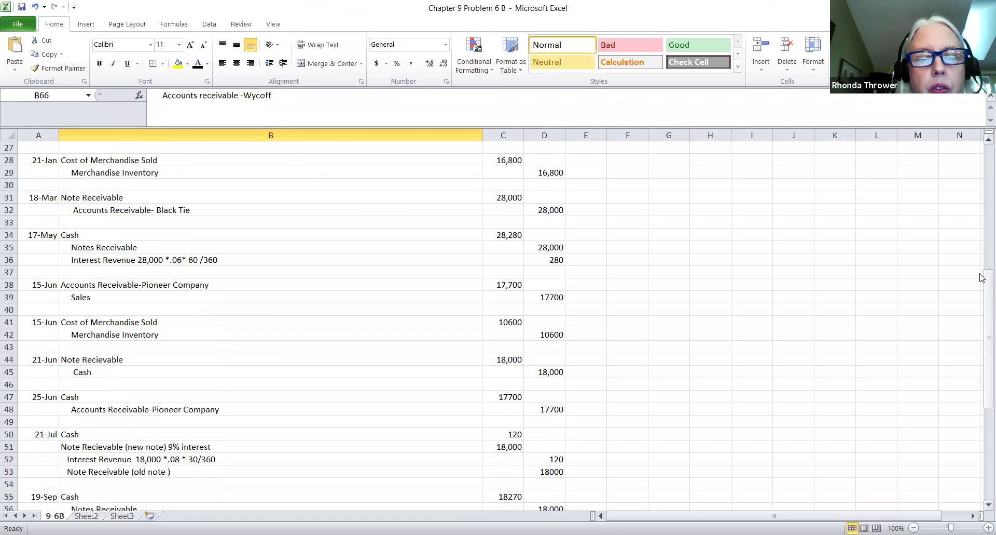
{"action": "scroll", "coordinate": [982, 278], "scroll_direction": "down", "scroll_amount": 2}
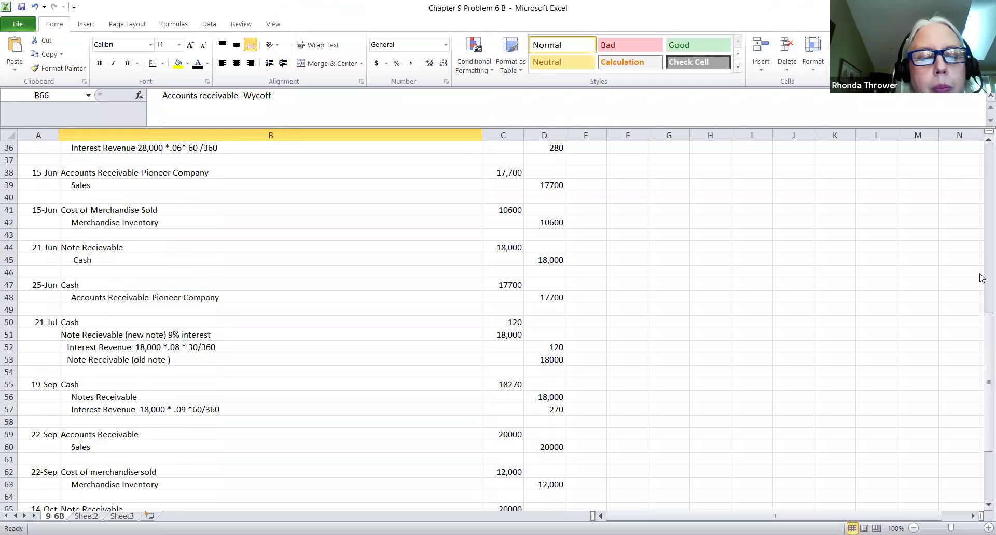
{"action": "scroll", "coordinate": [982, 278], "scroll_direction": "down", "scroll_amount": 2}
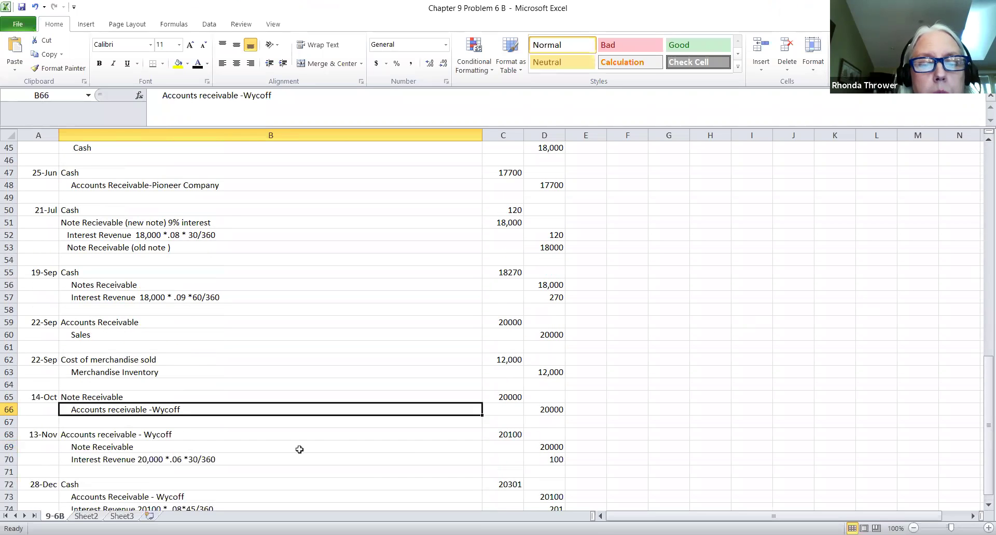
{"action": "key", "text": "Down"}
{"action": "key", "text": "Down"}
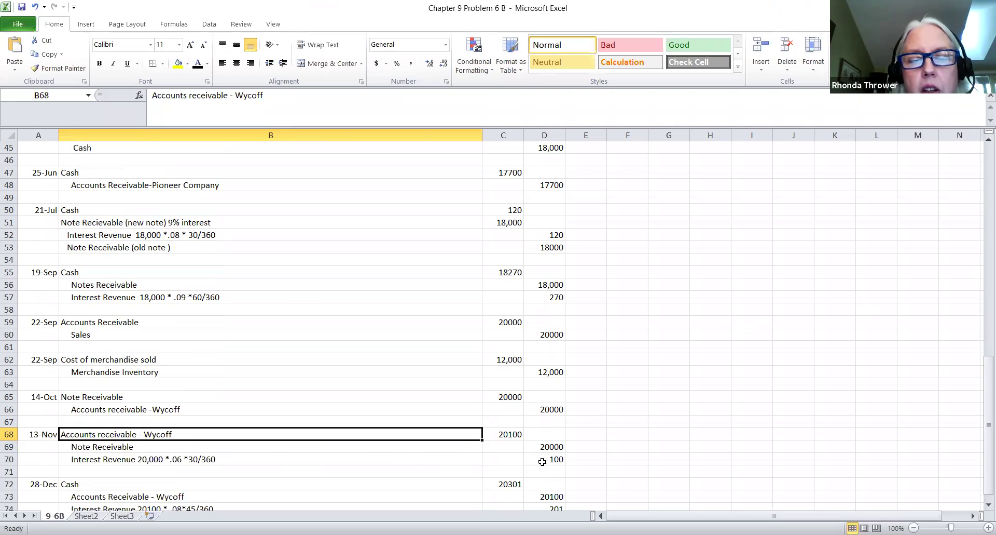
{"action": "key", "text": "Down"}
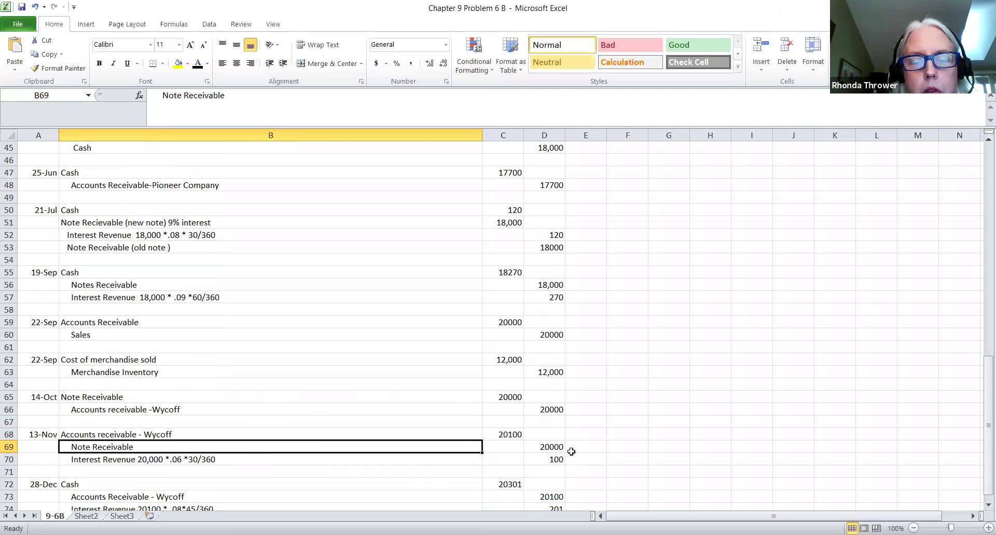
{"action": "left_click", "coordinate": [114, 463]}
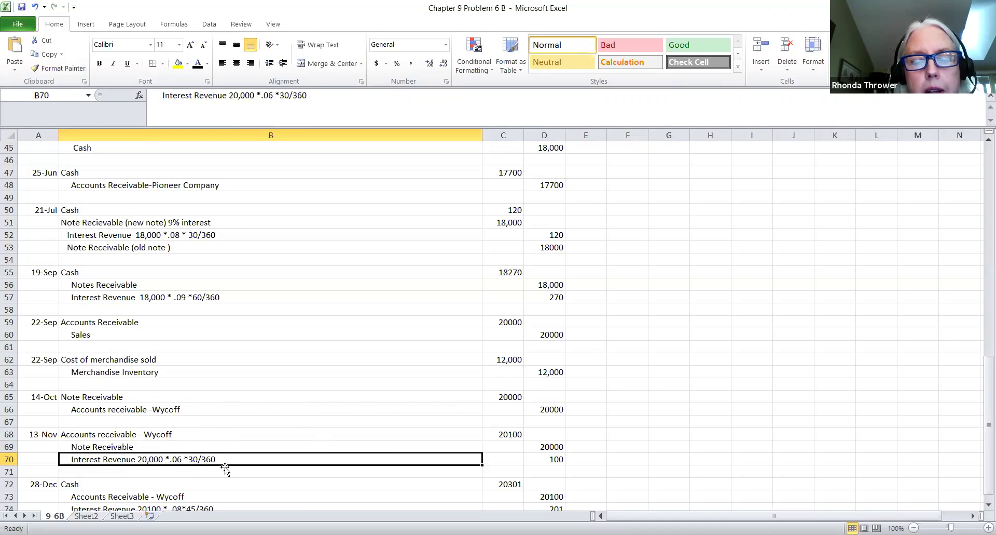
{"action": "left_click", "coordinate": [545, 459]}
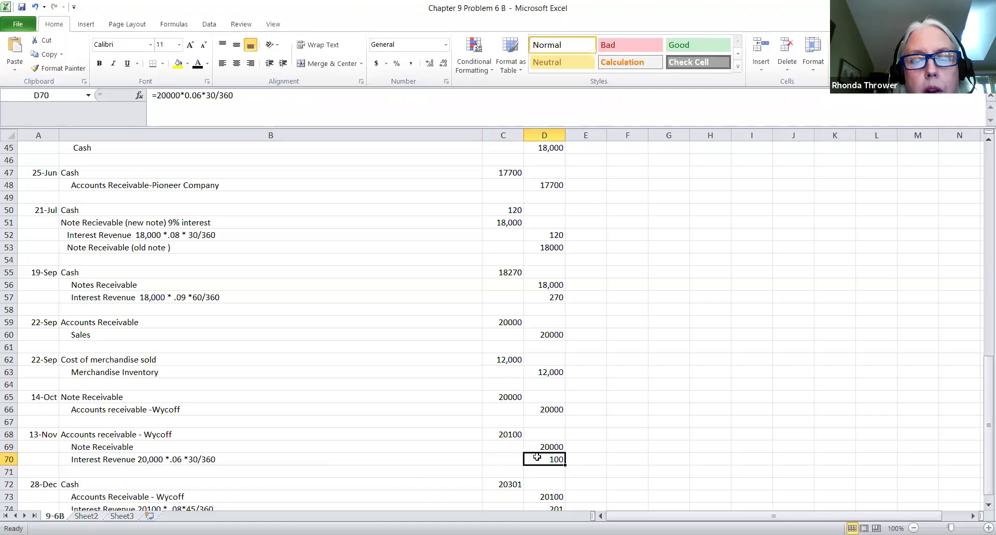
{"action": "left_click", "coordinate": [496, 432]}
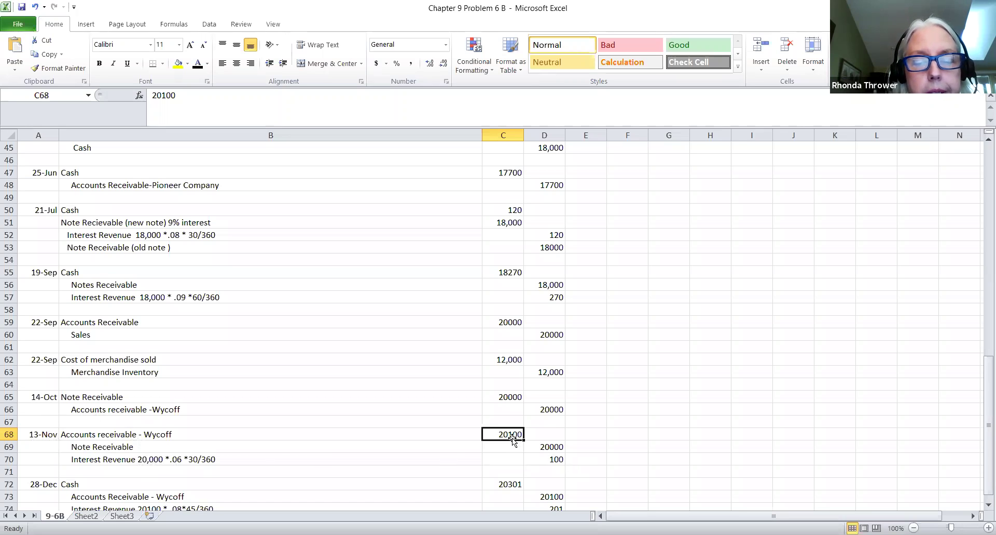
- Review the December 28 Wycoff collection against its entry, checking the accounts receivable, 45-day interest and cash lines in rows 72 to 74
{"action": "scroll", "coordinate": [982, 394], "scroll_direction": "up", "scroll_amount": 8}
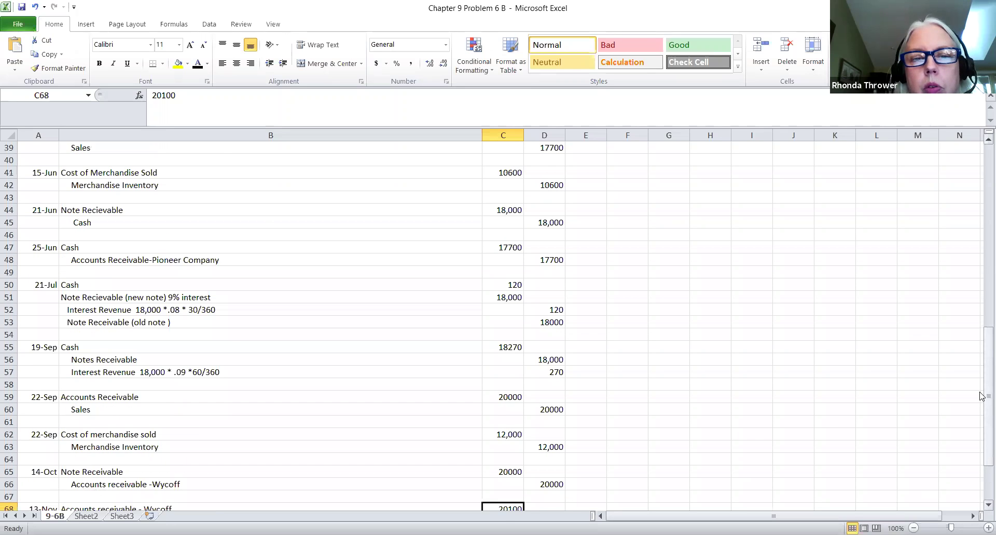
{"action": "scroll", "coordinate": [983, 396], "scroll_direction": "up", "scroll_amount": 4}
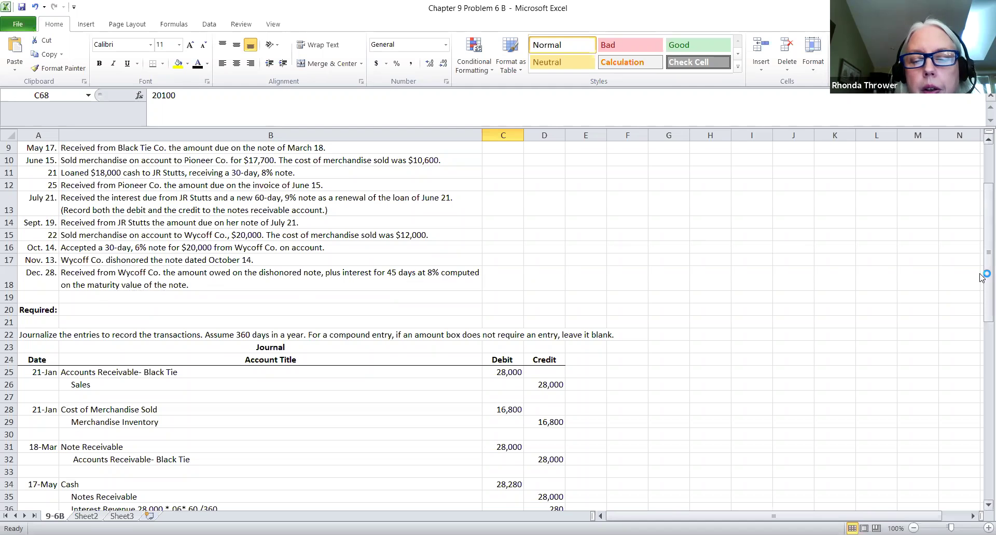
{"action": "scroll", "coordinate": [982, 278], "scroll_direction": "down", "scroll_amount": 1}
{"action": "scroll", "coordinate": [983, 278], "scroll_direction": "down", "scroll_amount": 2}
{"action": "scroll", "coordinate": [983, 277], "scroll_direction": "down", "scroll_amount": 9}
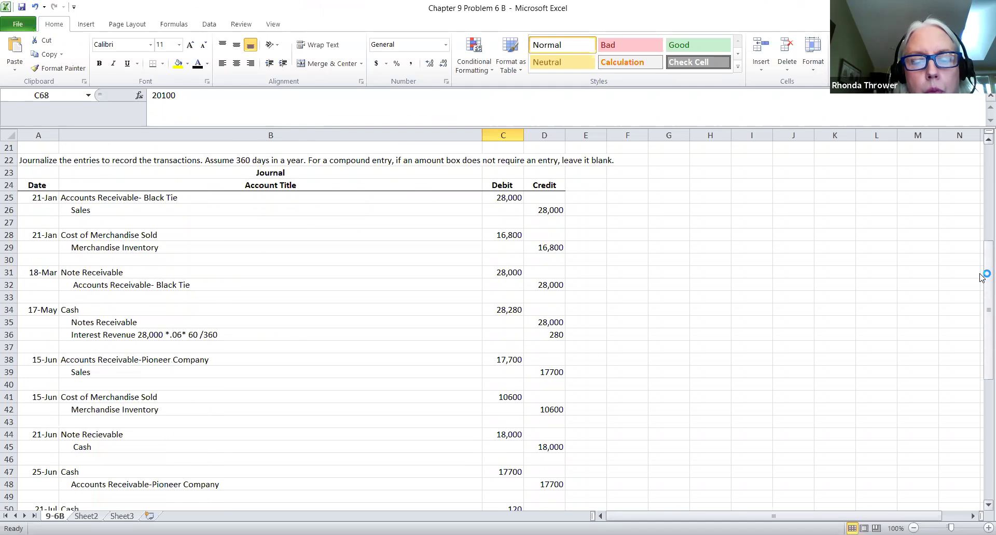
{"action": "scroll", "coordinate": [982, 278], "scroll_direction": "down", "scroll_amount": 3}
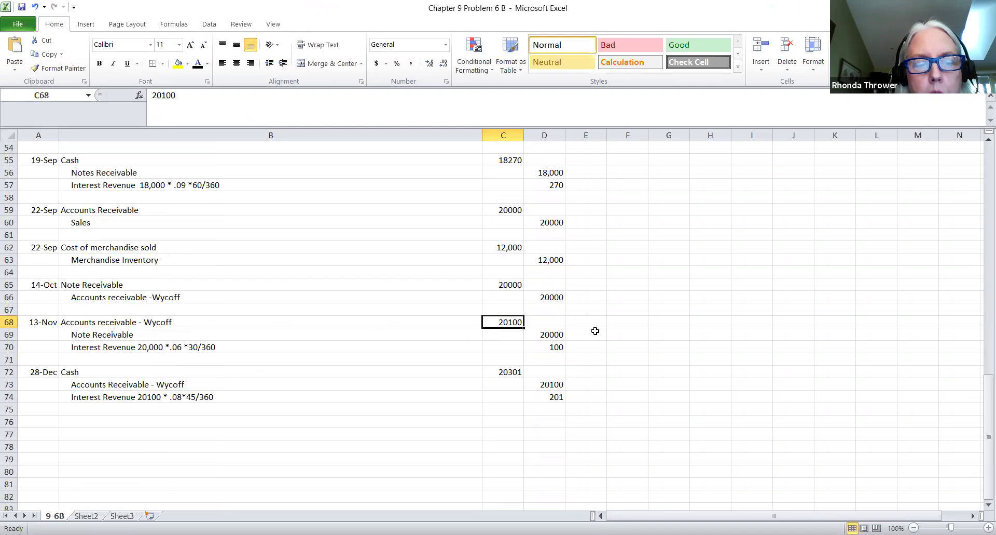
{"action": "left_click", "coordinate": [138, 387]}
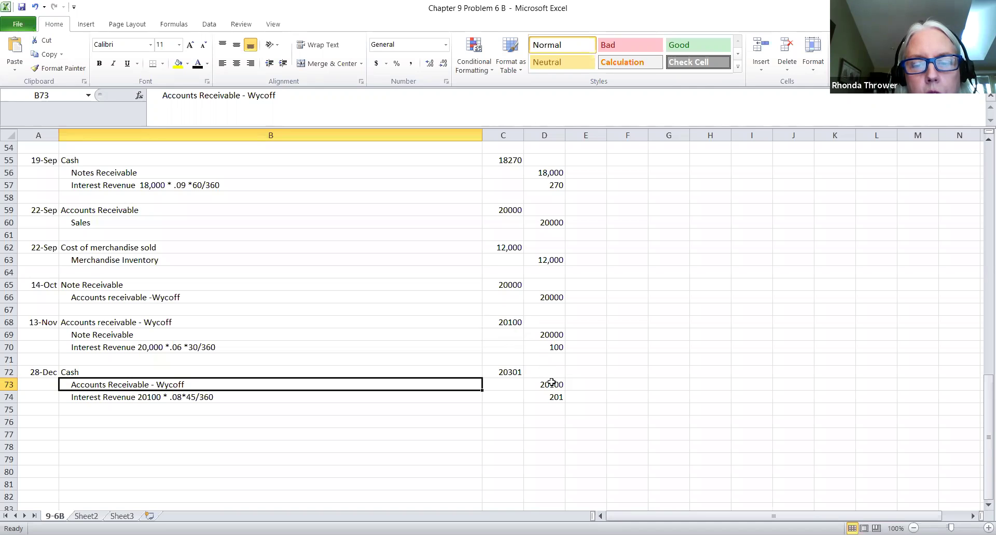
{"action": "left_click", "coordinate": [134, 398]}
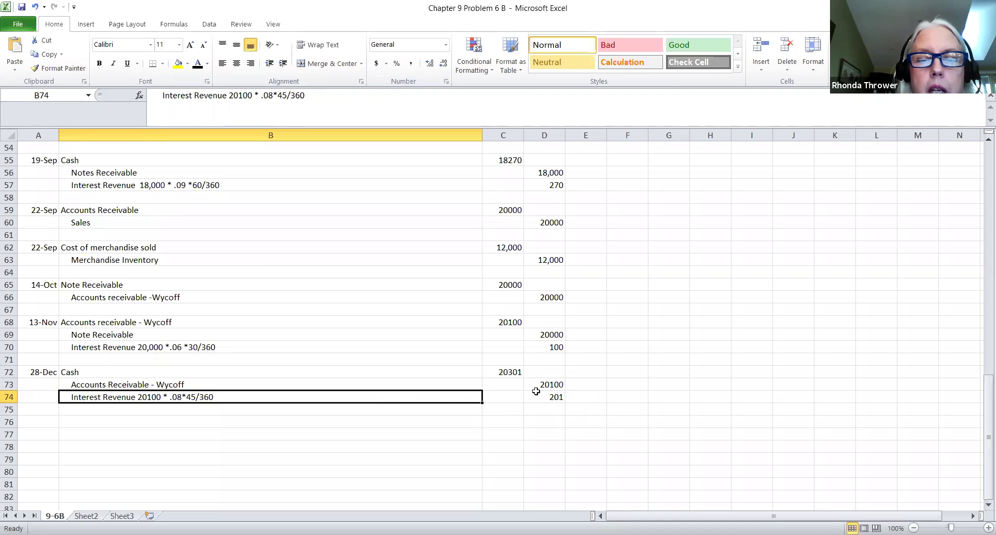
{"action": "left_click", "coordinate": [557, 384]}
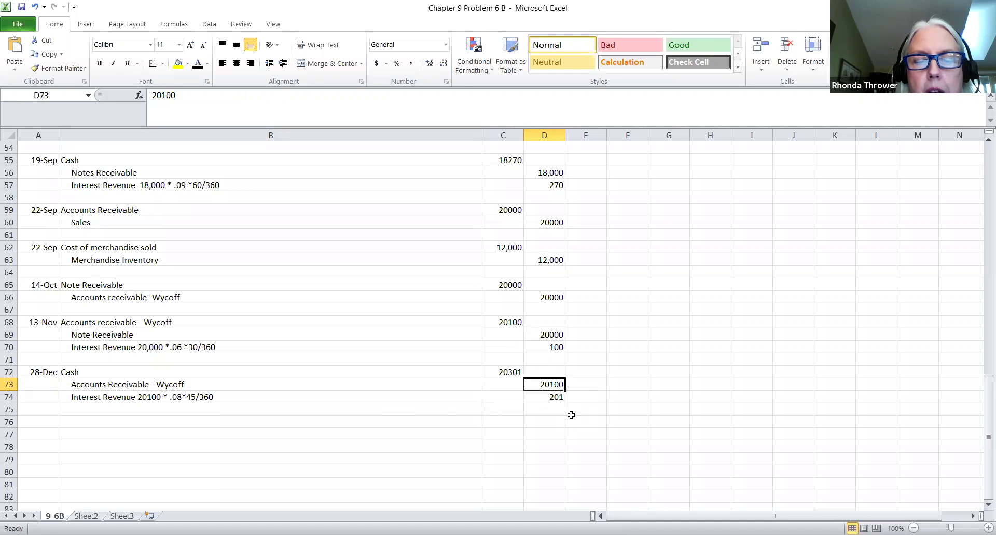
{"action": "left_click", "coordinate": [499, 372]}
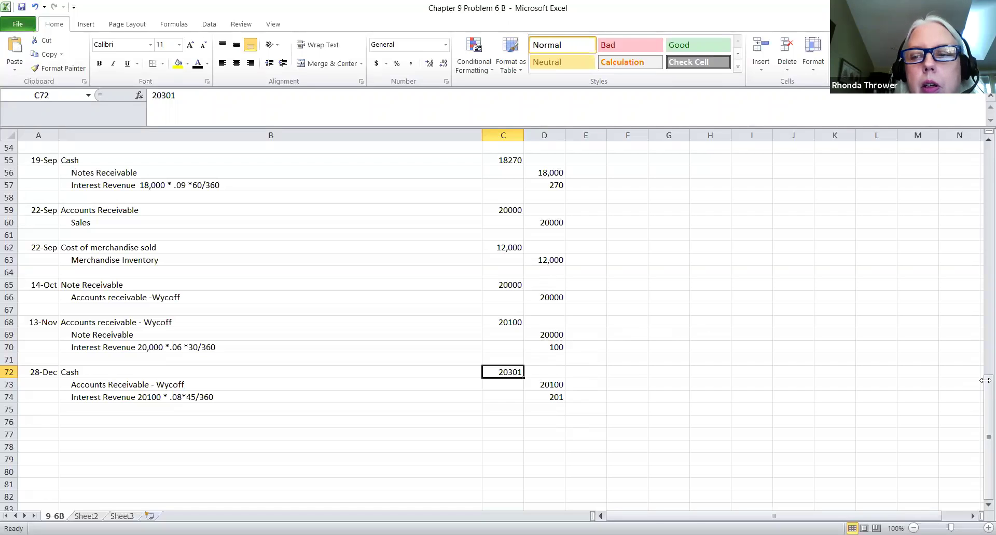
- Return to the problem statement and transaction list at the start of the 9-6B sheet
{"action": "scroll", "coordinate": [983, 396], "scroll_direction": "up", "scroll_amount": 10}
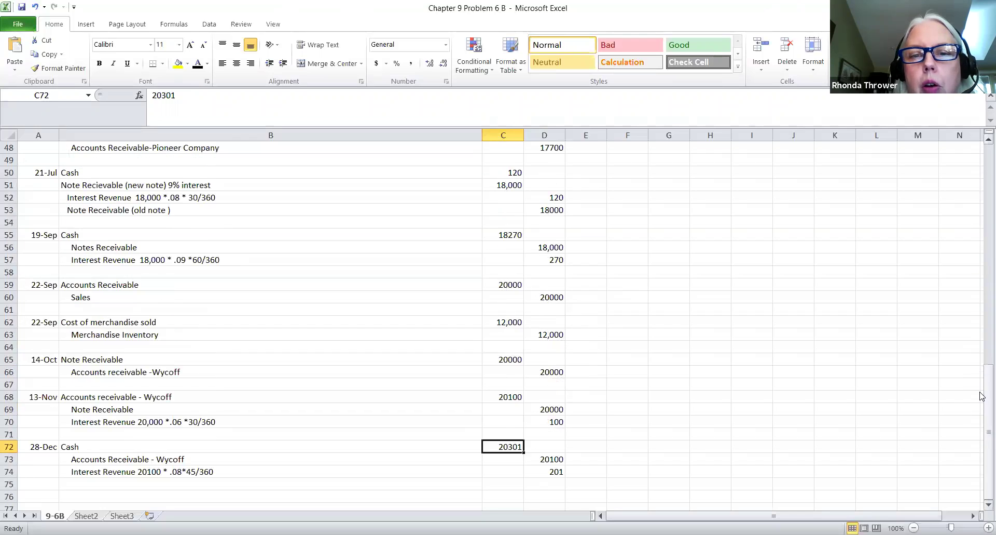
{"action": "scroll", "coordinate": [969, 380], "scroll_direction": "up", "scroll_amount": 3}
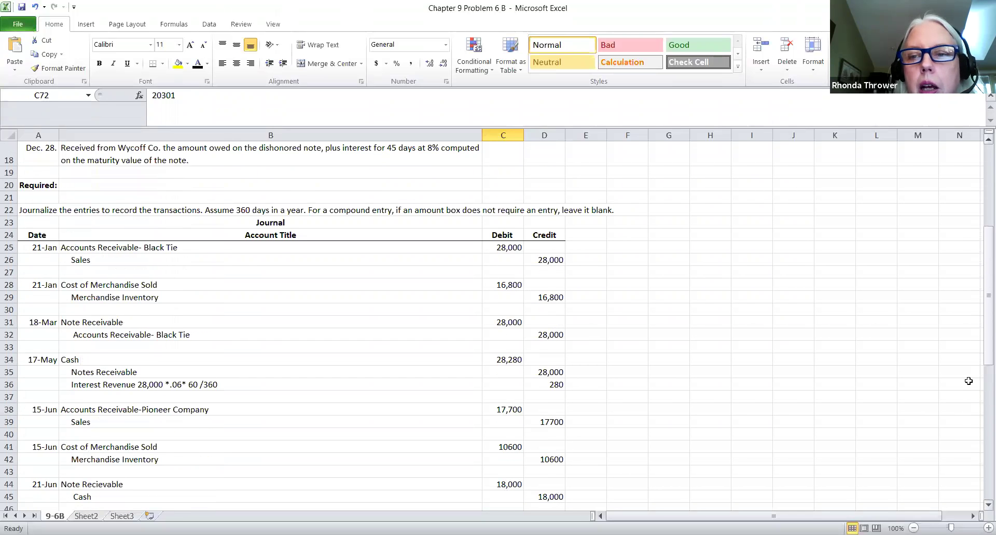
{"action": "scroll", "coordinate": [812, 101], "scroll_direction": "up", "scroll_amount": 5}
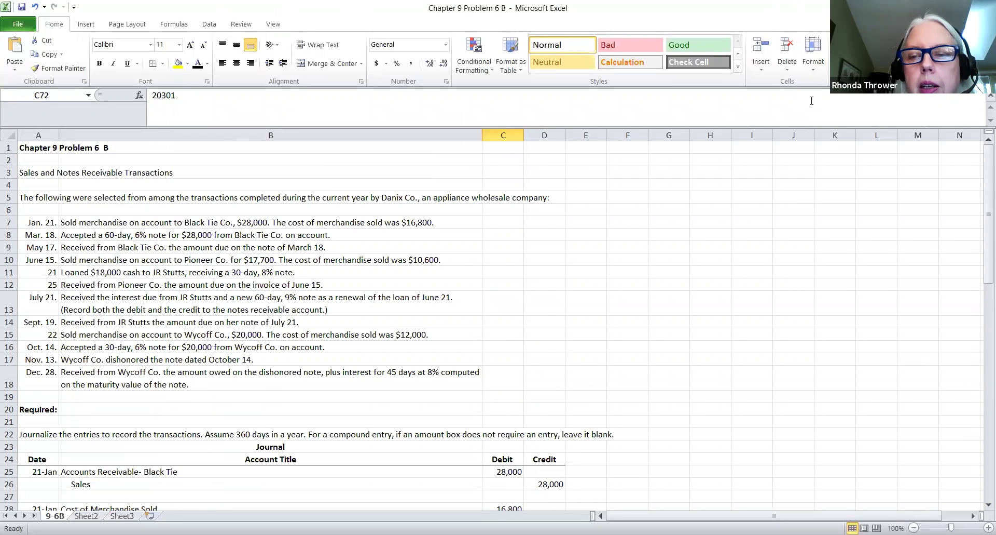